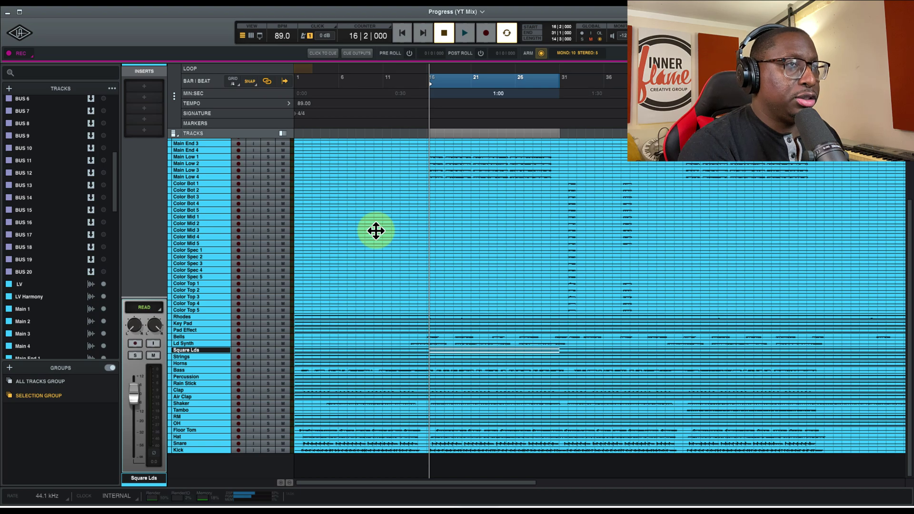
Step: Switch from the timeline to the mixer view and stop the song's playback
key(super+equal)
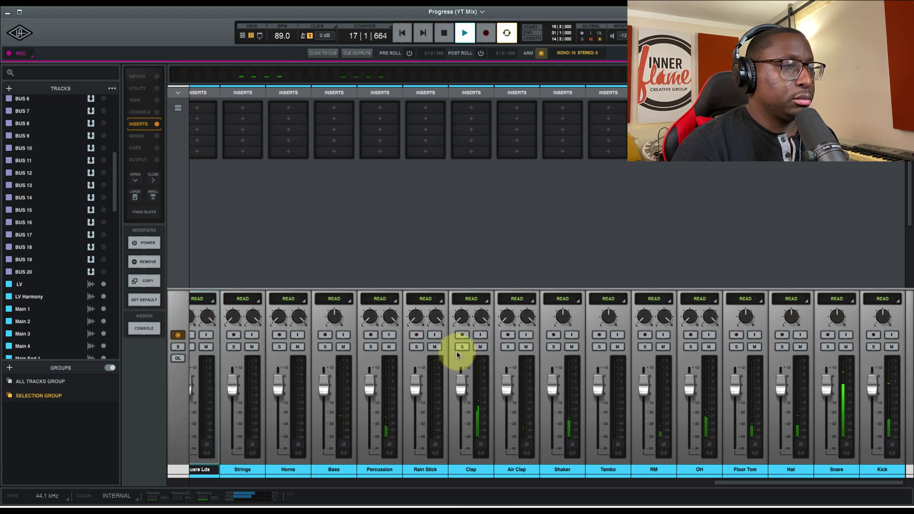
drag(719, 483, 866, 478)
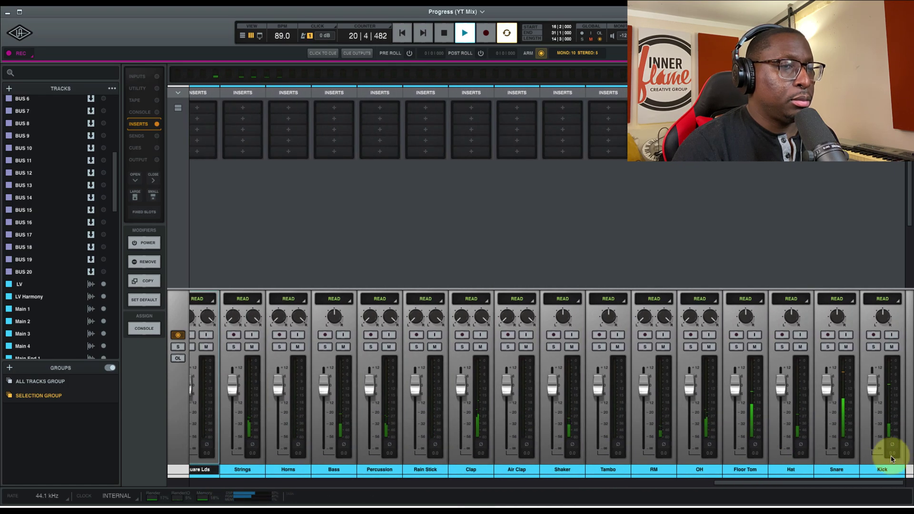
key(space)
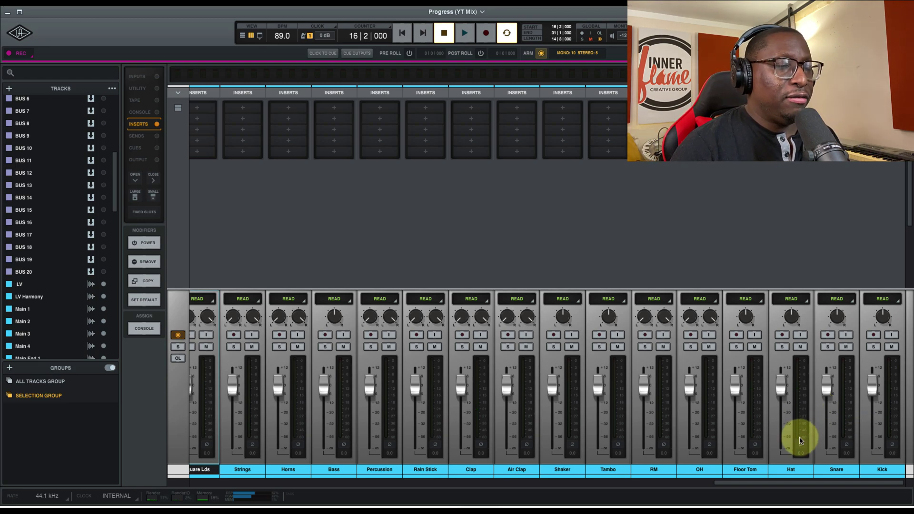
Step: Make the hidden BUS 1 through BUS 7 tracks visible in the mixer
drag(759, 484, 849, 476)
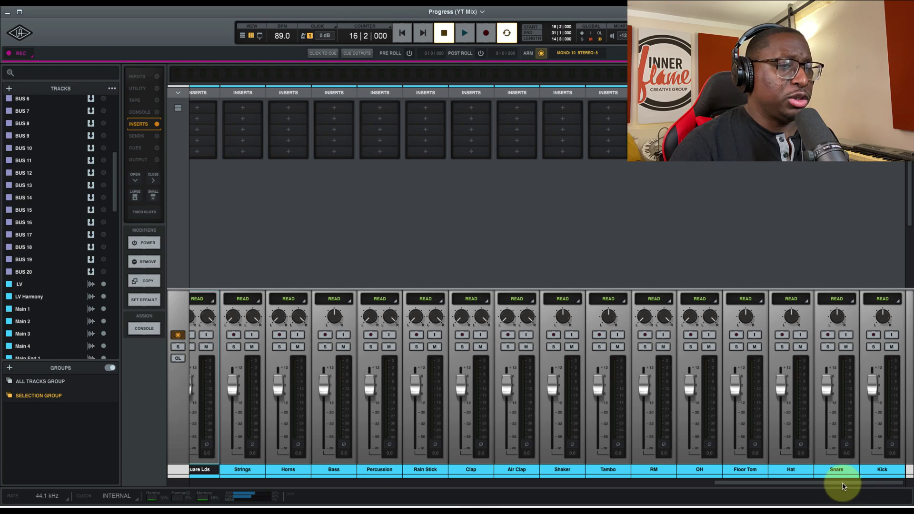
mouse_move(842, 486)
mouse_down()
mouse_move(817, 483)
mouse_move(844, 480)
mouse_up()
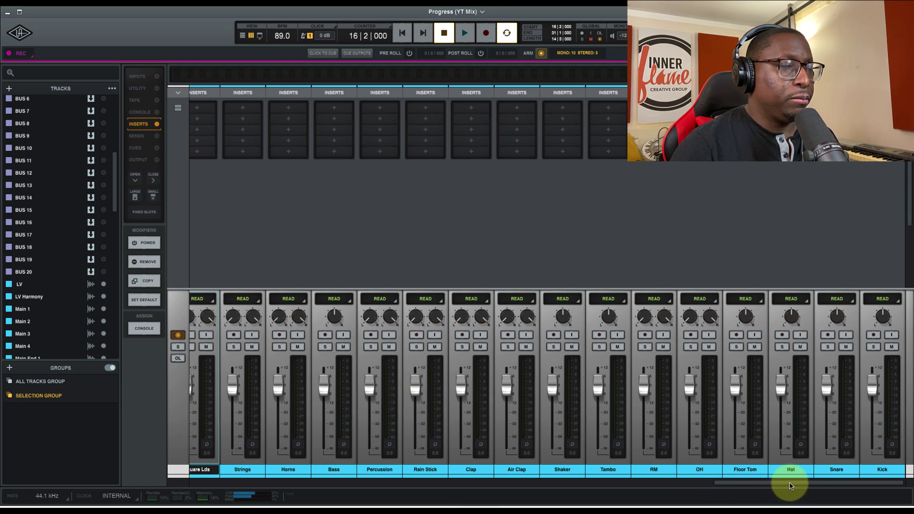
drag(790, 486, 484, 478)
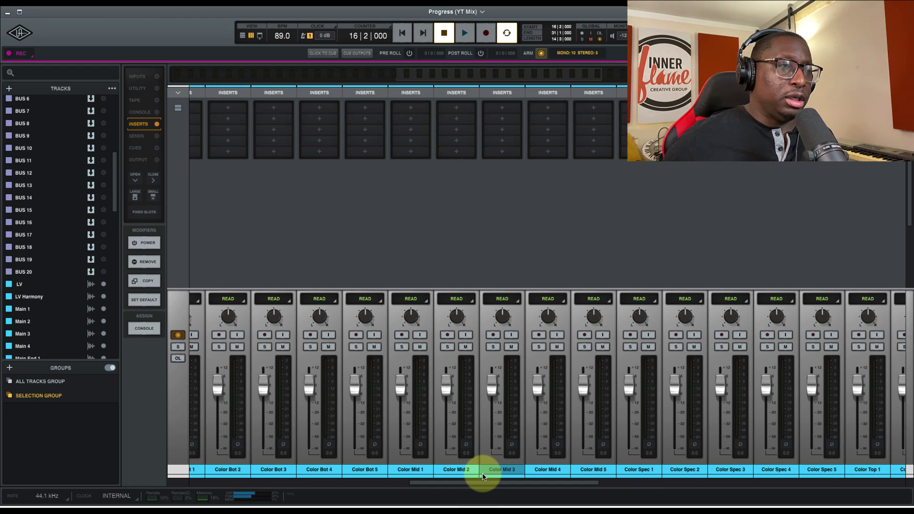
drag(480, 486, 219, 485)
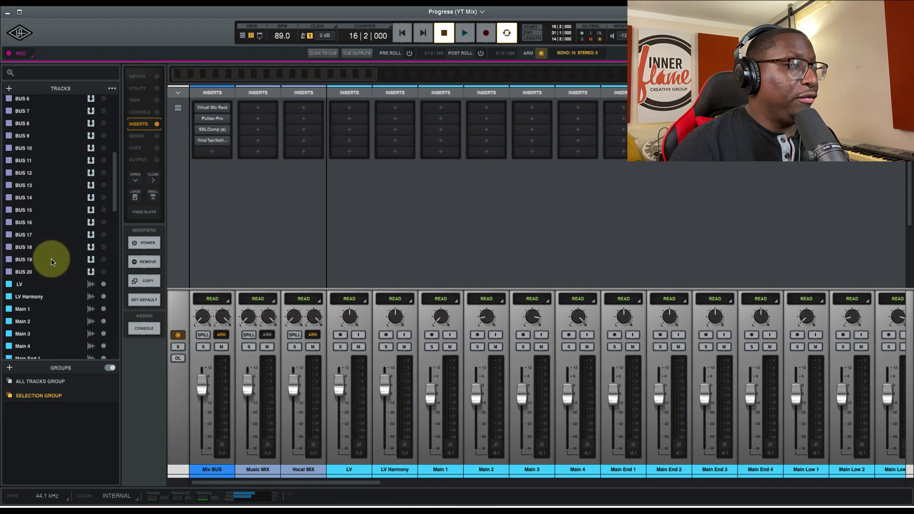
scroll(53, 259, up, 5)
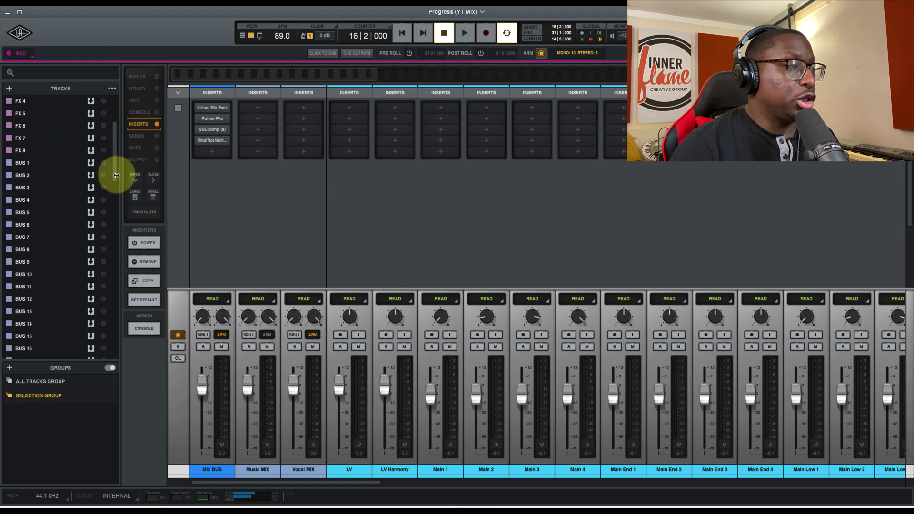
drag(295, 486, 907, 459)
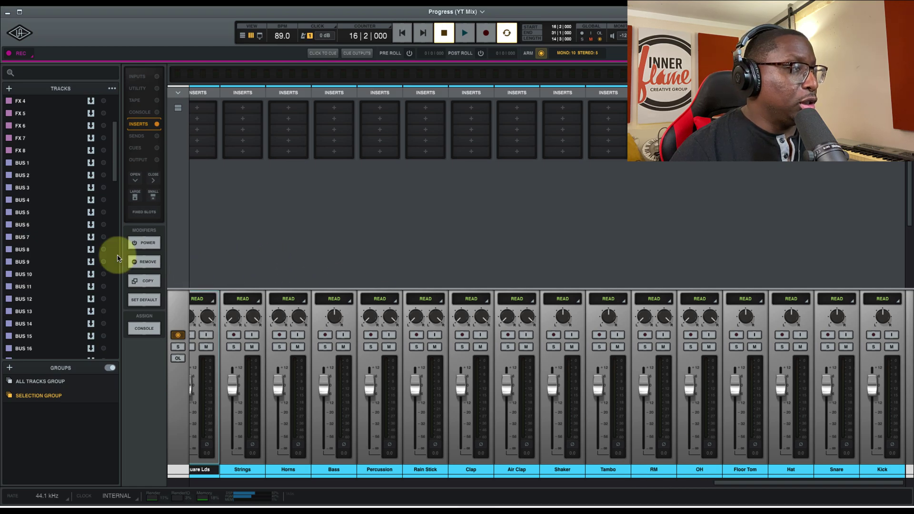
drag(102, 174, 103, 238)
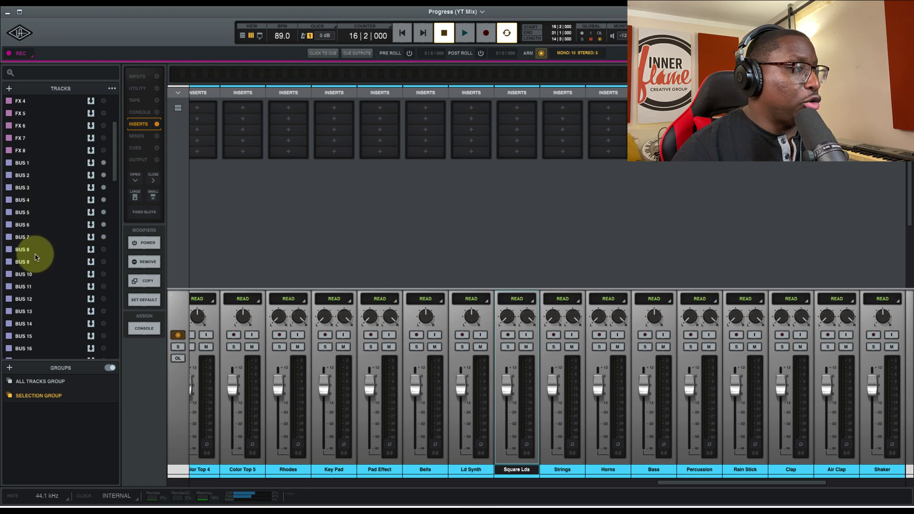
Step: Reorder the track list, placing BUS 1 between Tambo and RM and BUS 2 between Bass and Percussion
drag(29, 163, 40, 359)
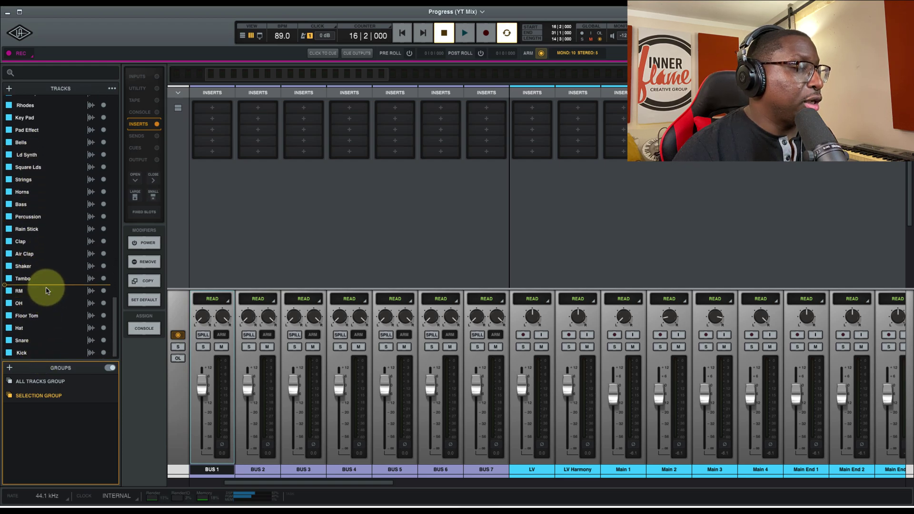
drag(46, 291, 59, 290)
scroll(61, 297, up, 5)
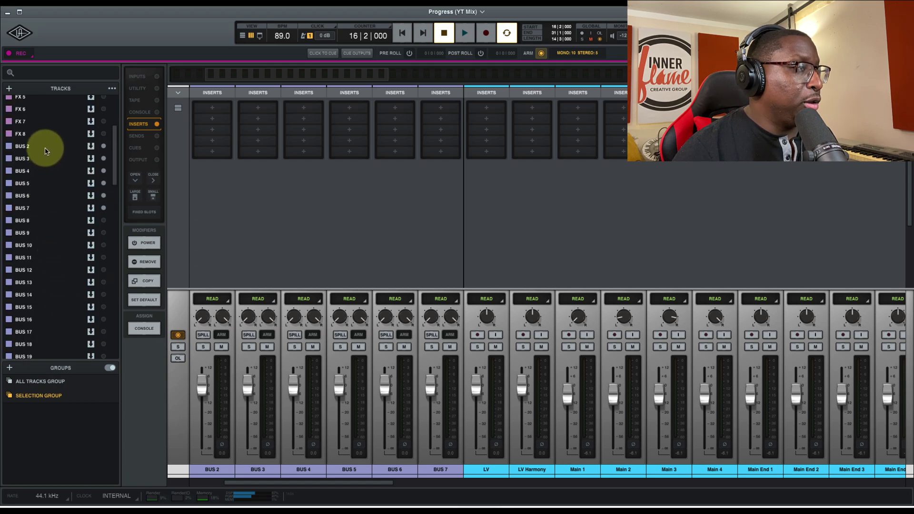
click(45, 150)
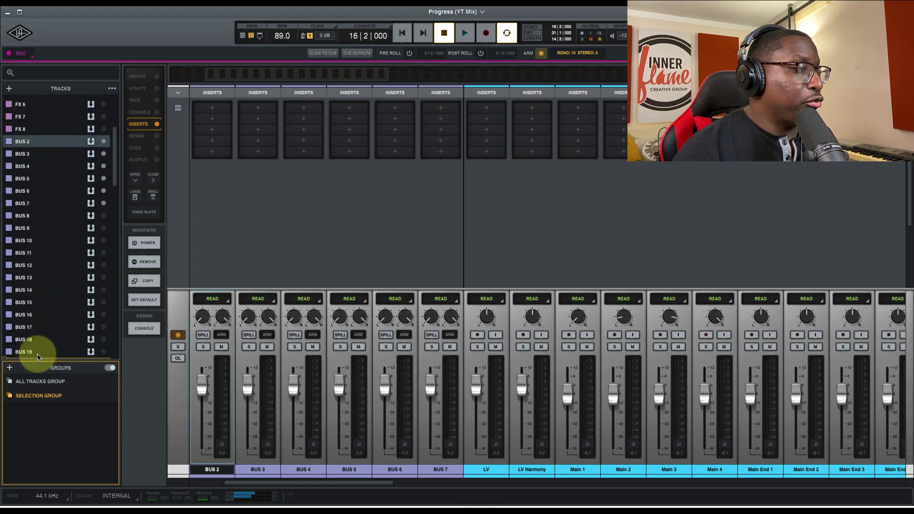
drag(38, 357, 32, 258)
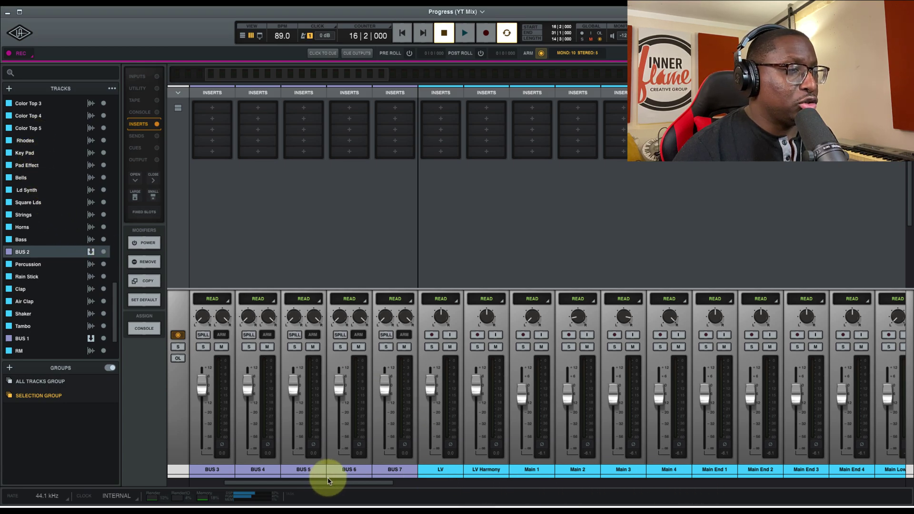
Step: Move BUS 3 in the track list so it sits between Main Low 4 and Color Bot 1
drag(341, 484, 780, 494)
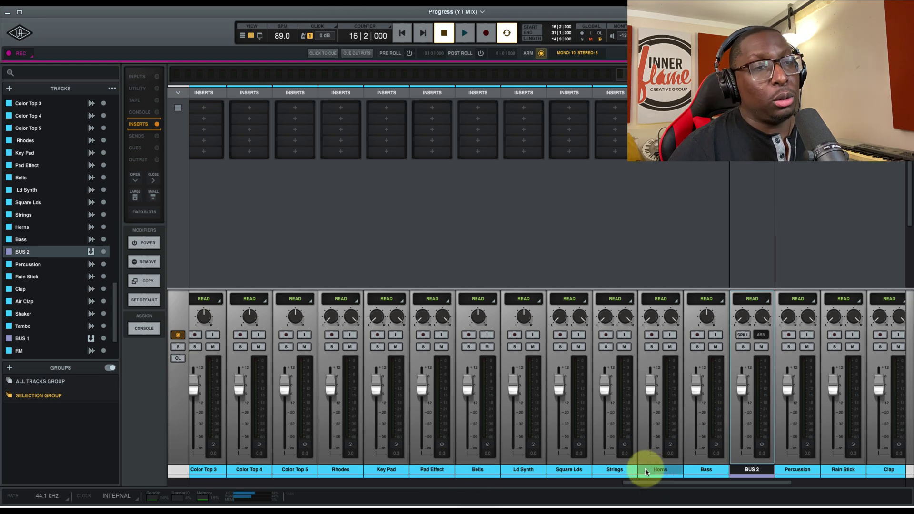
drag(632, 486, 407, 476)
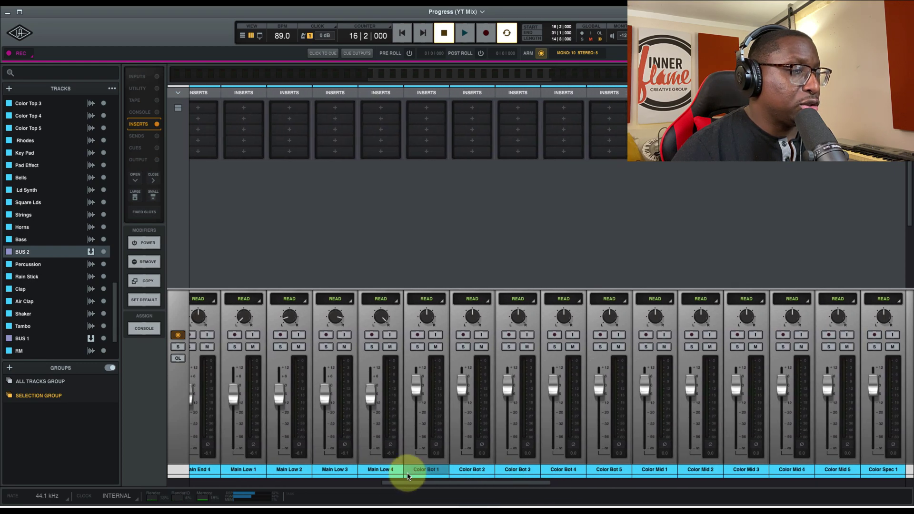
scroll(48, 204, up, 10)
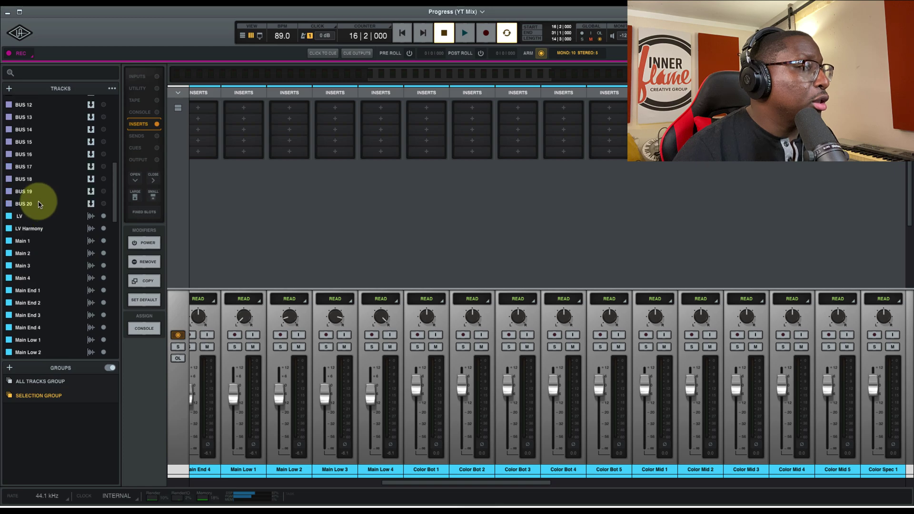
scroll(29, 157, up, 5)
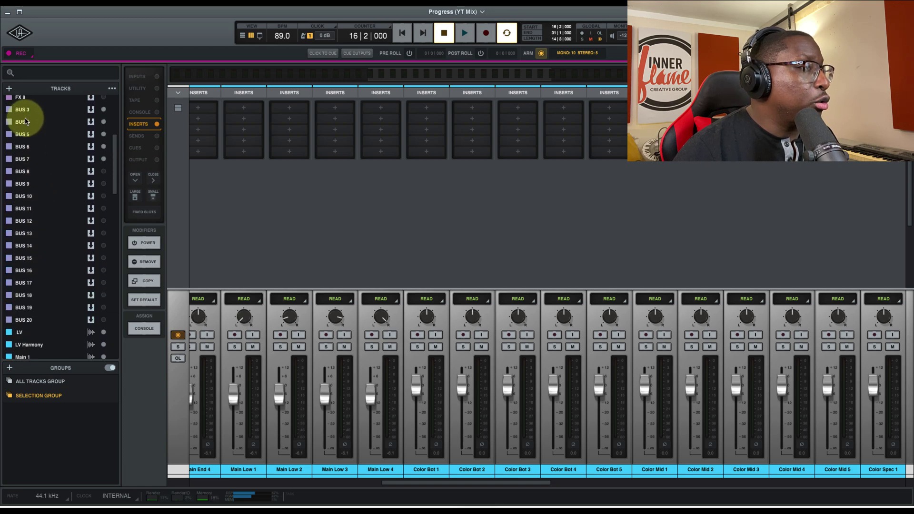
click(29, 111)
scroll(41, 333, down, 3)
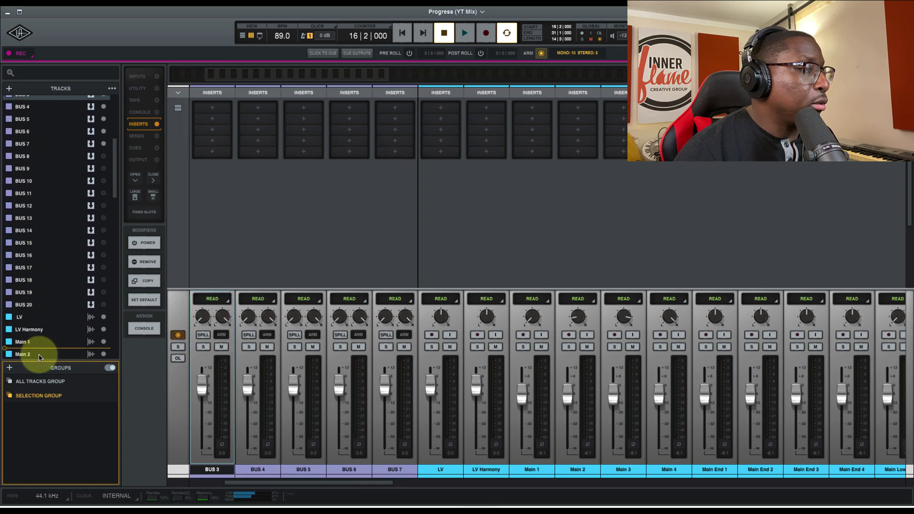
drag(39, 357, 46, 270)
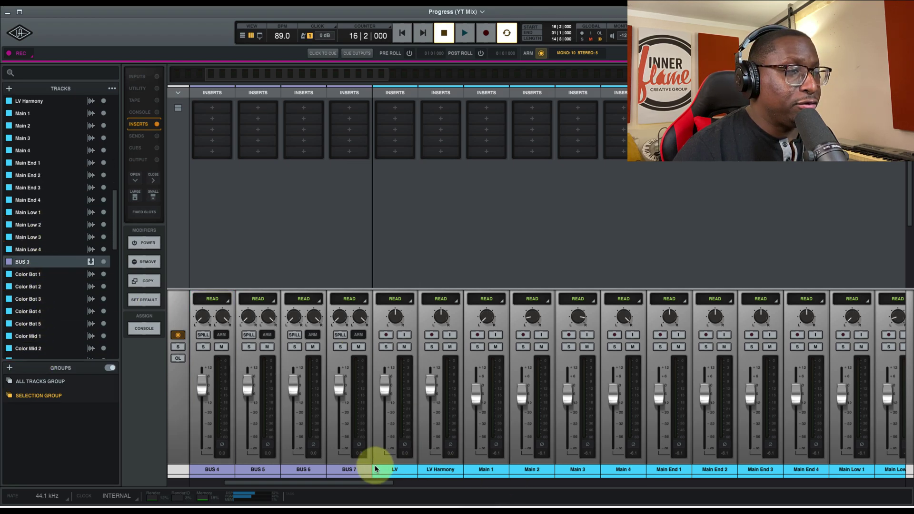
Step: Reorder the mixer channels, placing BUS 4 between LV Harmony and Main 1 and BUS 5 directly before LV
drag(366, 480, 316, 484)
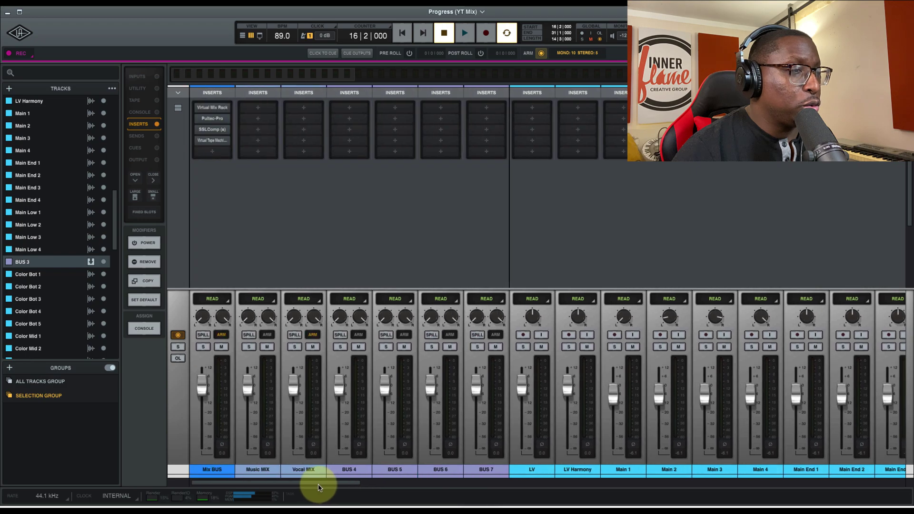
scroll(95, 181, up, 4)
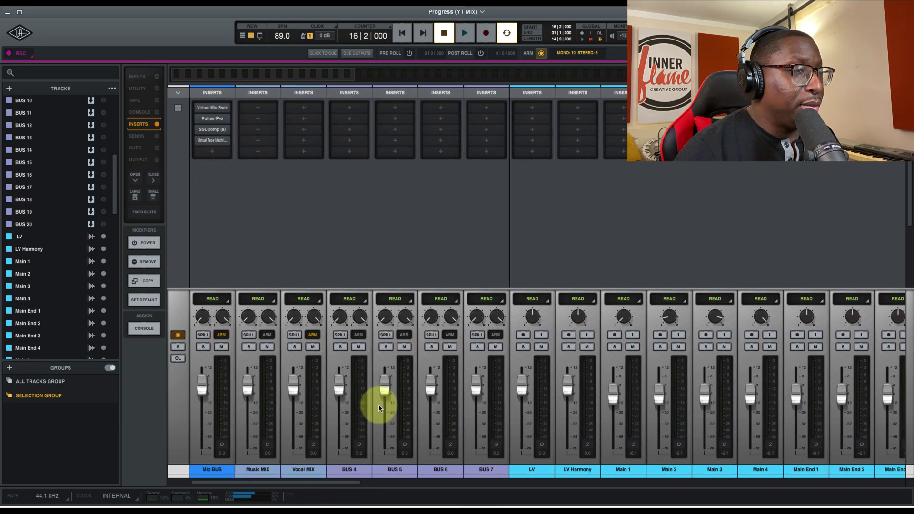
drag(350, 473, 578, 469)
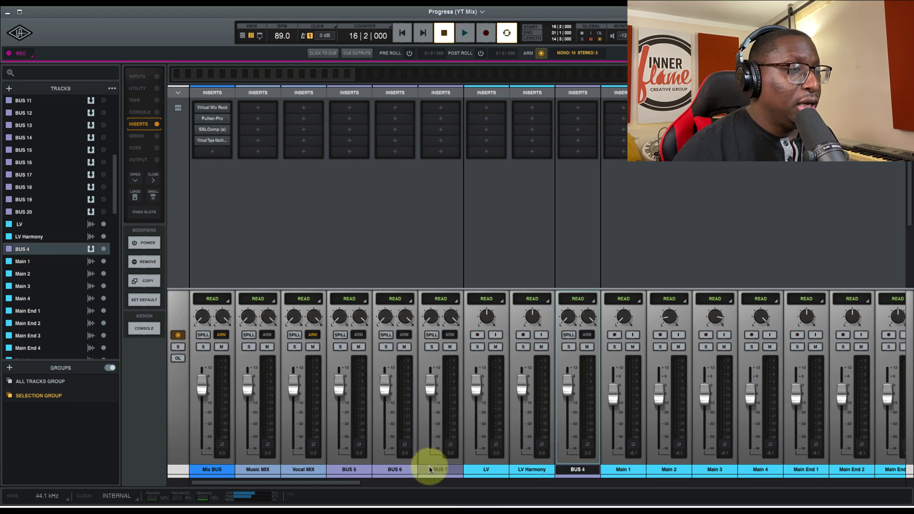
click(379, 470)
drag(382, 467, 442, 469)
Step: Hide the unused BUS 6 and BUS 7 tracks from the mixer
scroll(58, 181, up, 3)
scroll(59, 181, up, 4)
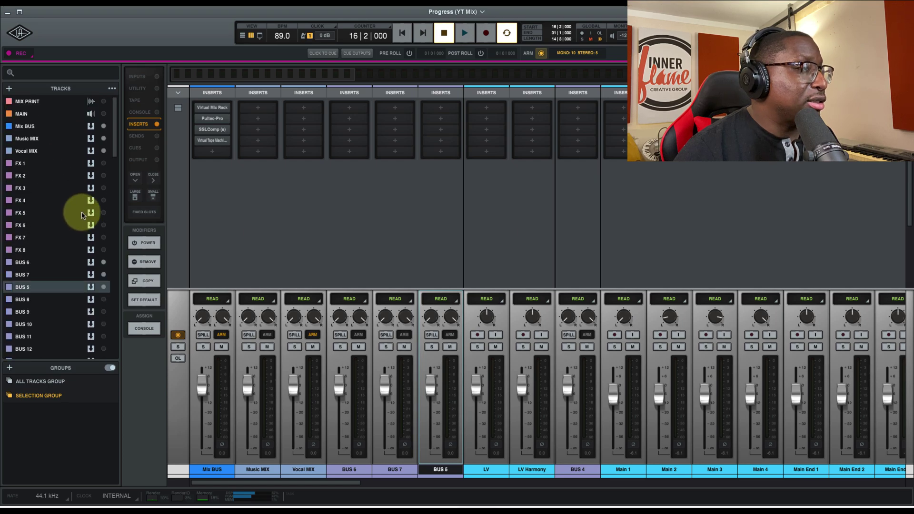
click(103, 266)
click(104, 275)
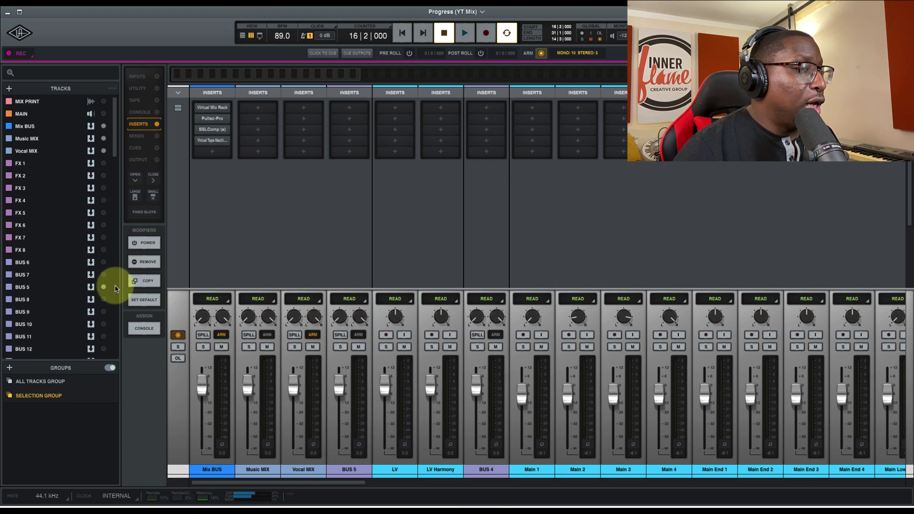
Step: Rename BUS 5, the bus before the LV channel, to LV BUS
drag(358, 486, 381, 488)
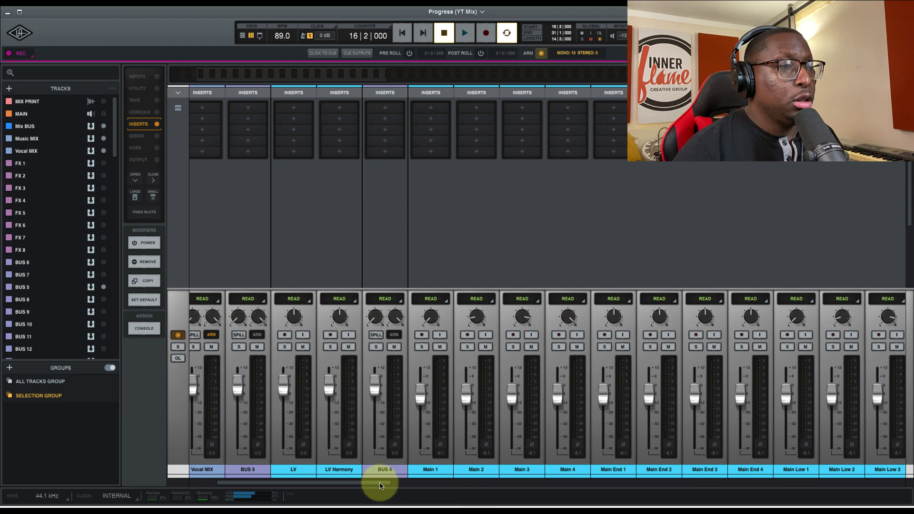
drag(638, 487, 350, 492)
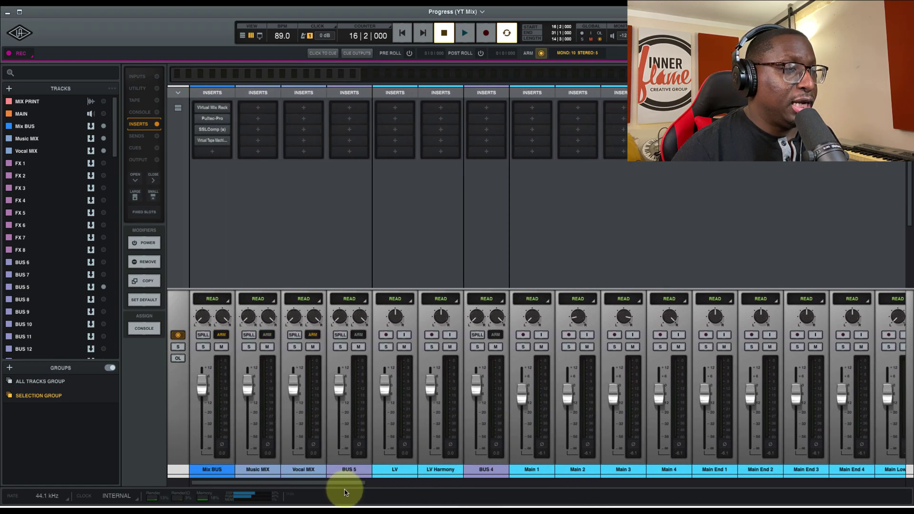
double_click(348, 469)
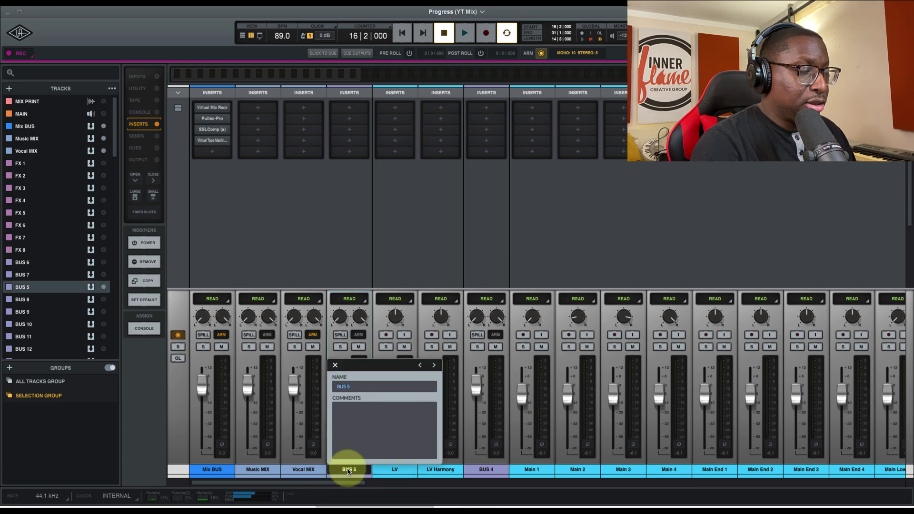
text(LV BUS)
key(Return)
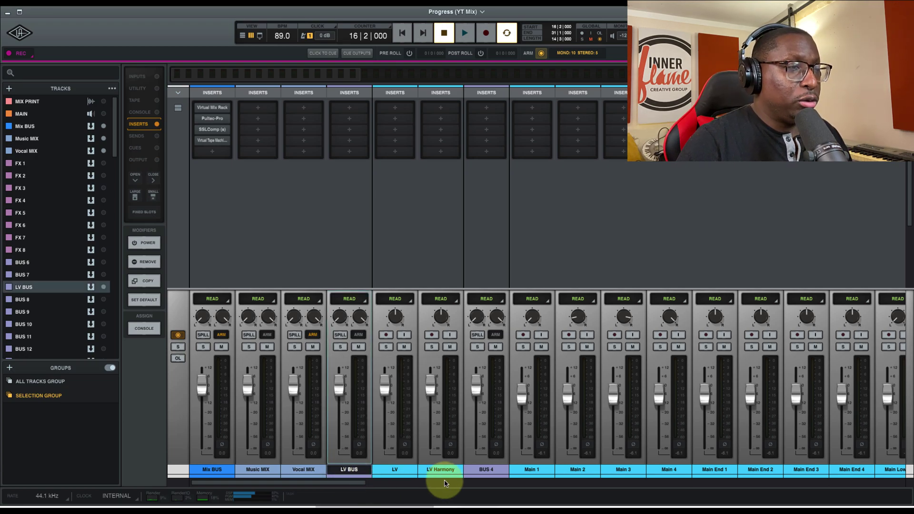
Step: Rename BUS 4, the bus before the Main 1 channel, to Main BV BUS
double_click(491, 471)
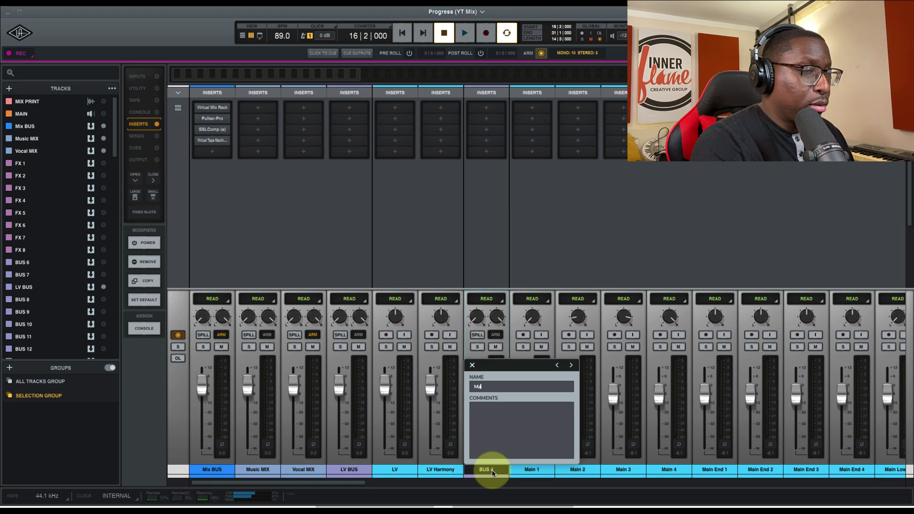
text(Main BV BUS)
key(Return)
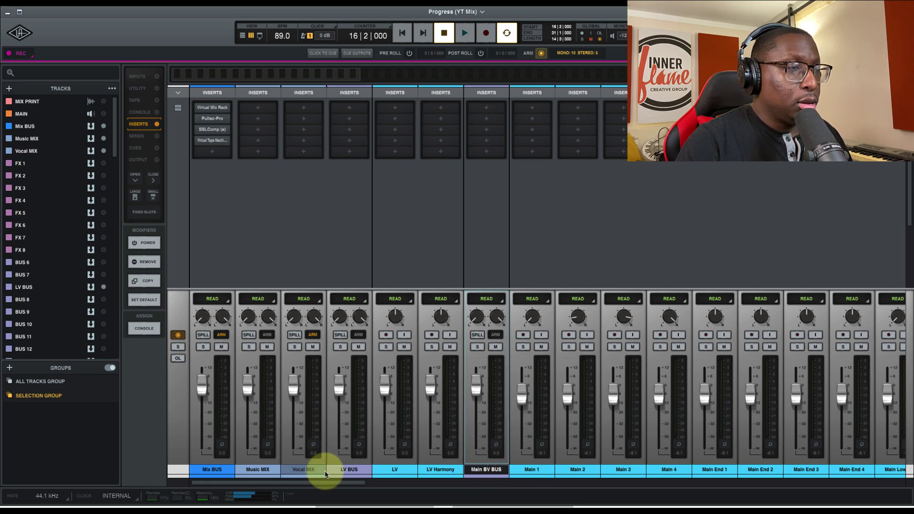
Step: Rename BUS 3, the bus before the Color Bot 1 channel, to Color BV BUS
drag(336, 486, 479, 486)
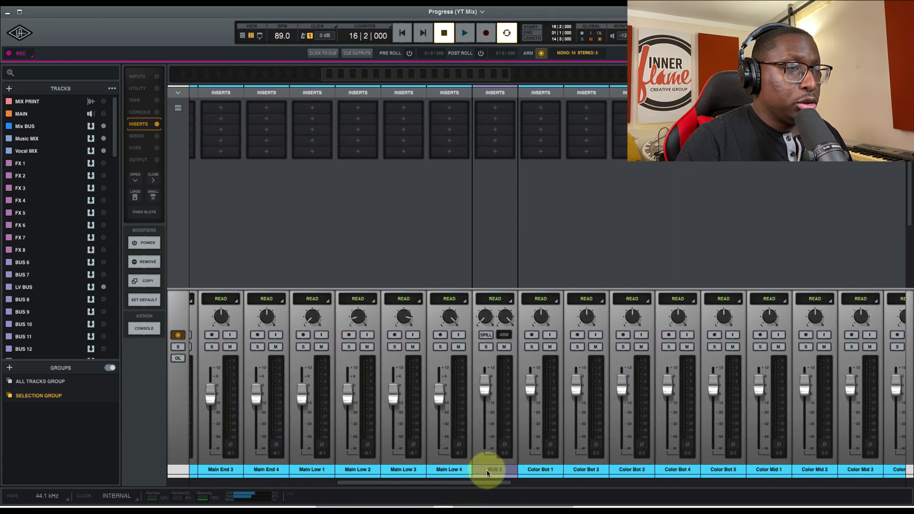
double_click(487, 470)
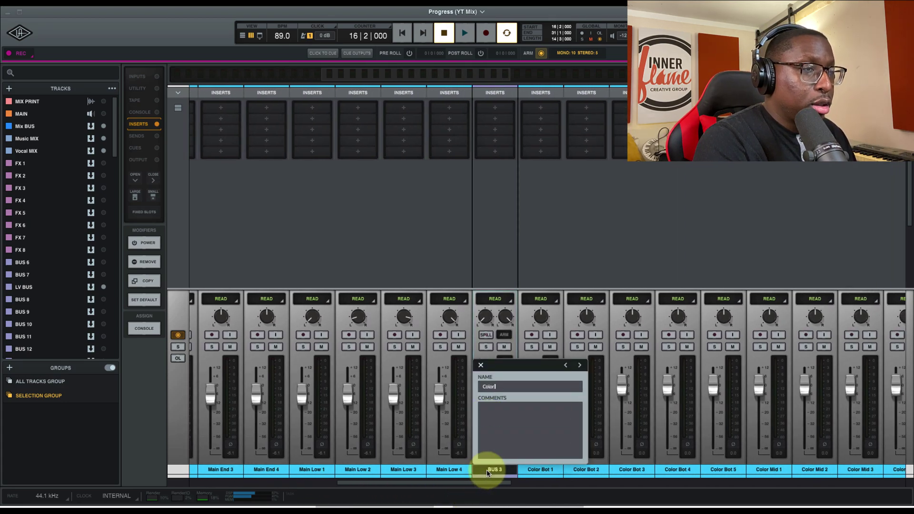
text(Color BV BUS)
key(Return)
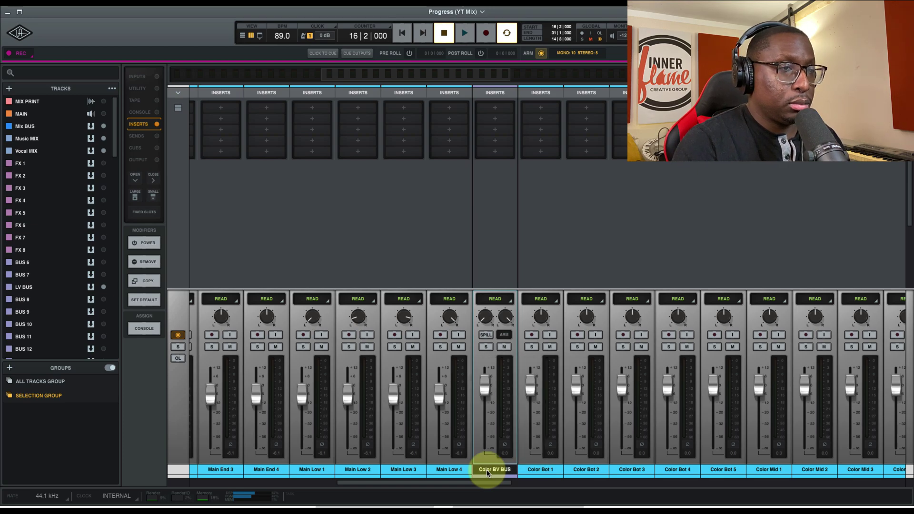
Step: Rename BUS 2, ahead of Percussion, to Drum BUS and BUS 1, ahead of RM, to Live Drum BUS
drag(486, 481, 816, 493)
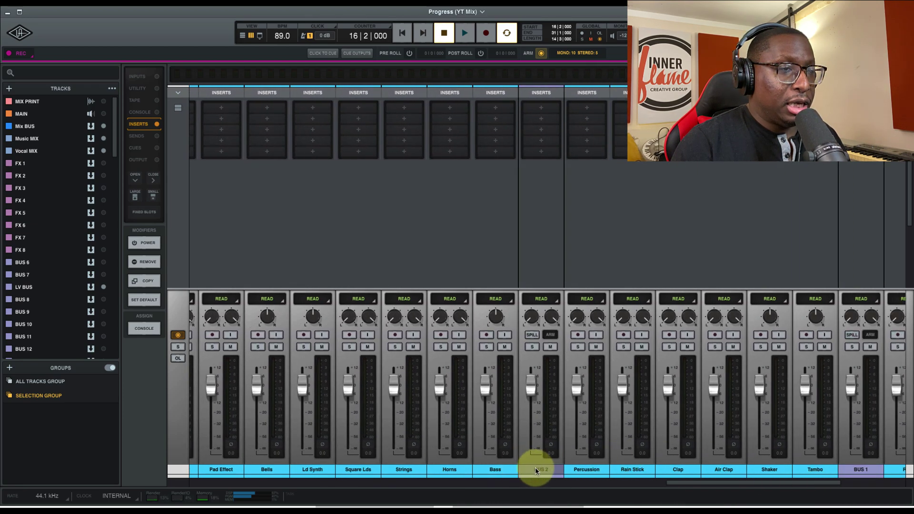
double_click(536, 470)
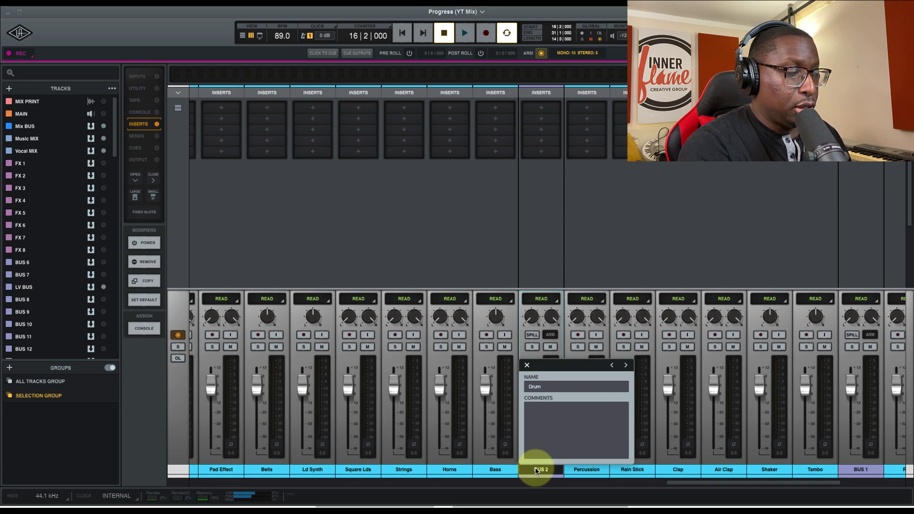
key(Return)
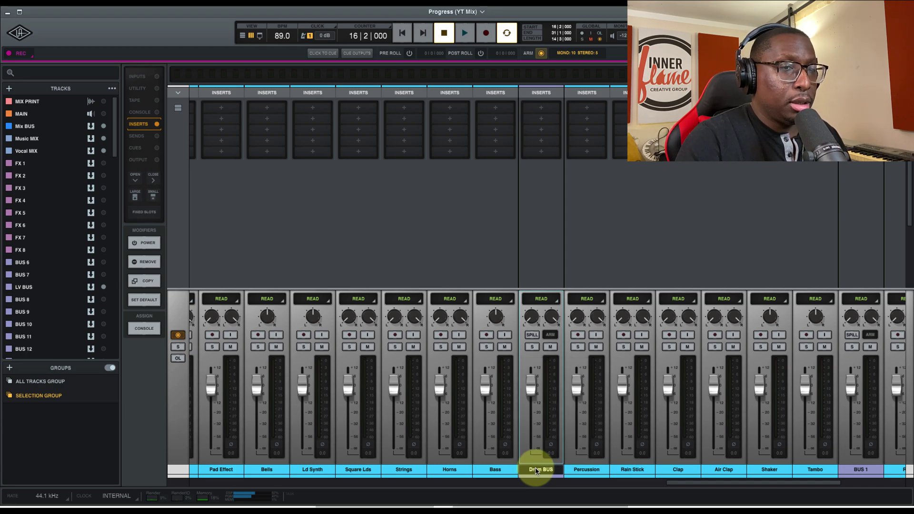
double_click(852, 471)
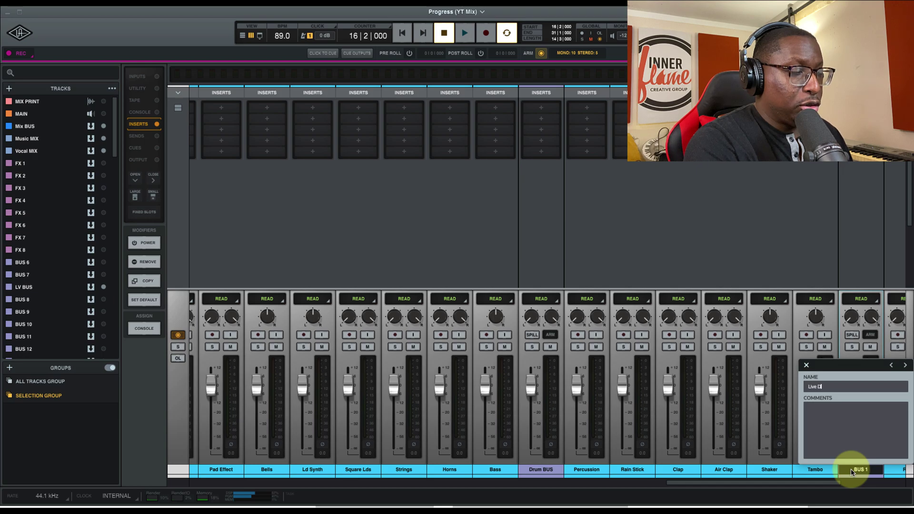
key(Return)
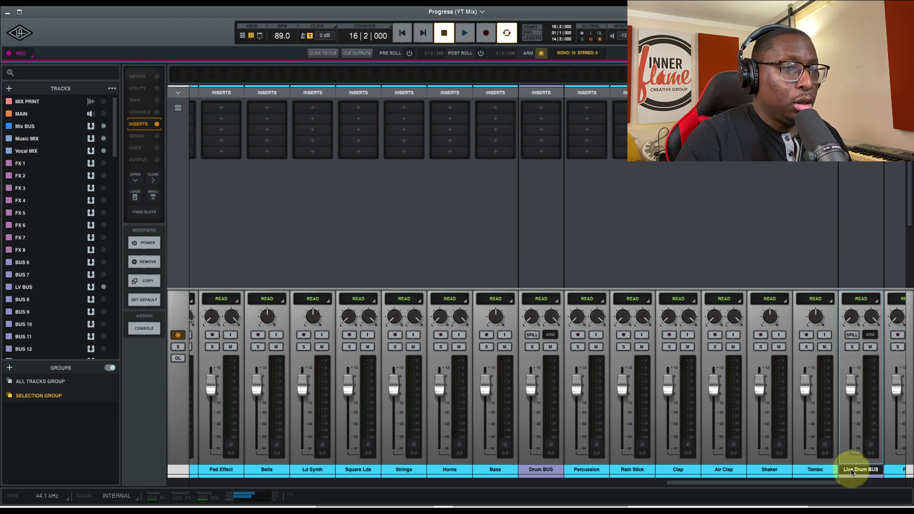
Step: Color the live drum tracks from RM through Kick orange
drag(681, 485, 193, 483)
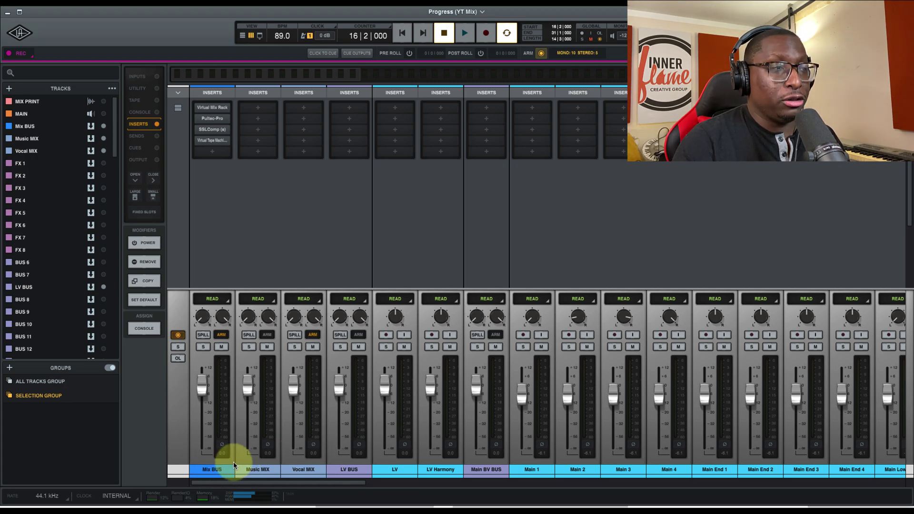
drag(265, 484, 267, 485)
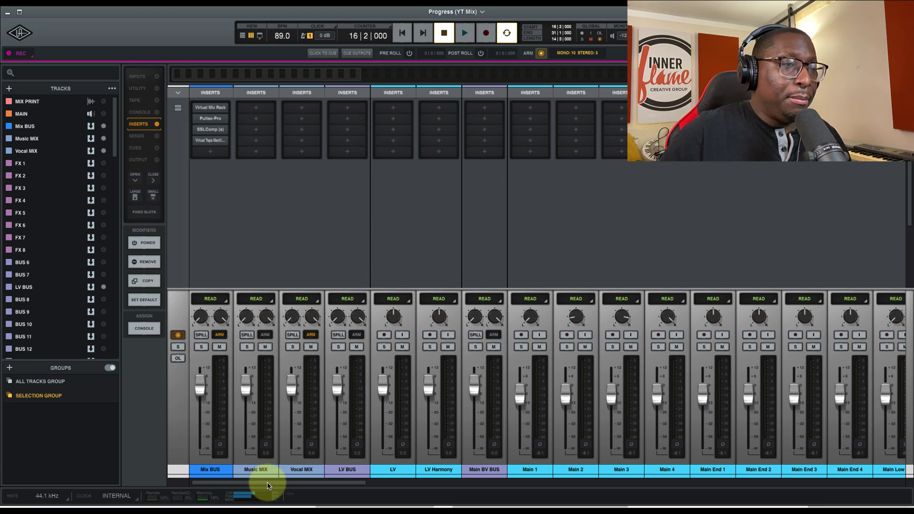
drag(268, 485, 881, 418)
click(666, 470)
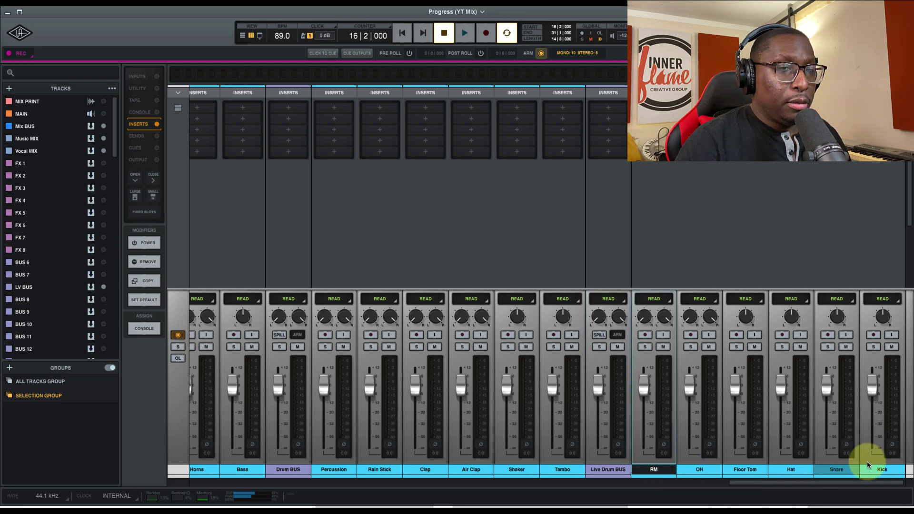
shift+click(884, 470)
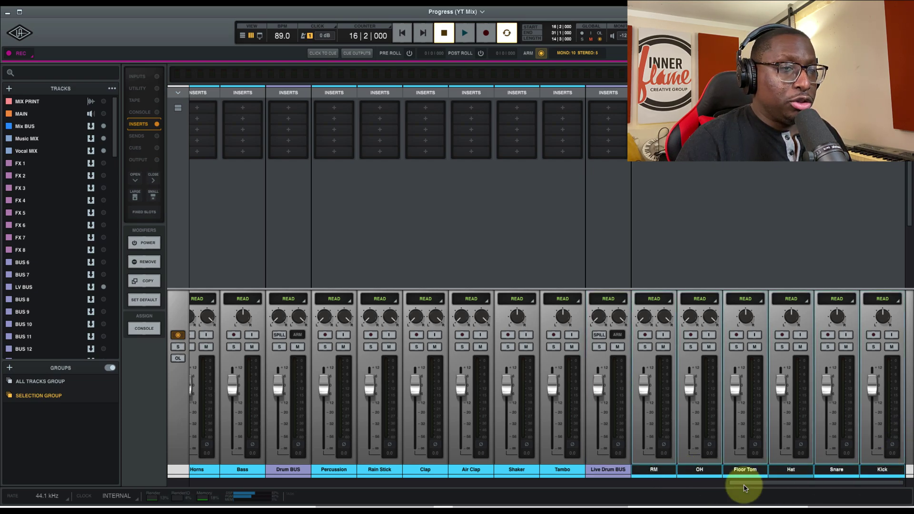
click(665, 478)
click(64, 116)
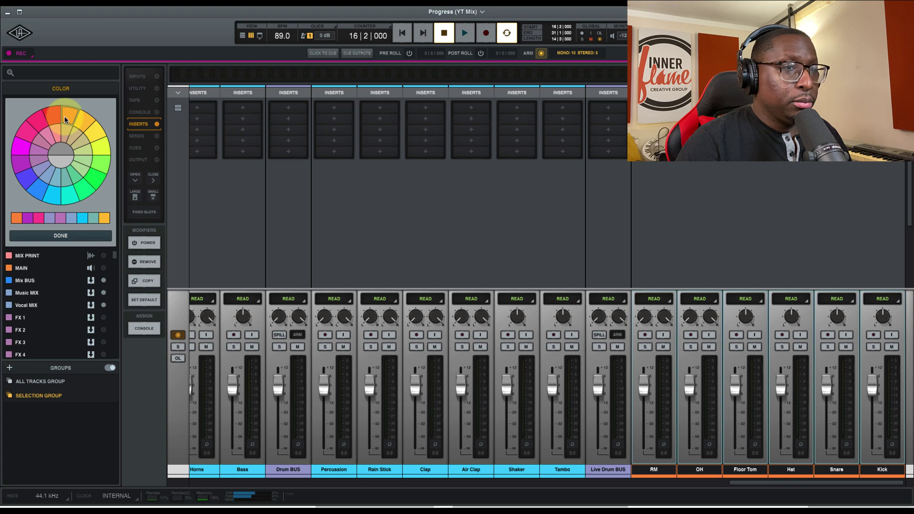
Step: Color the percussion tracks from Percussion through Tambo orange
click(333, 471)
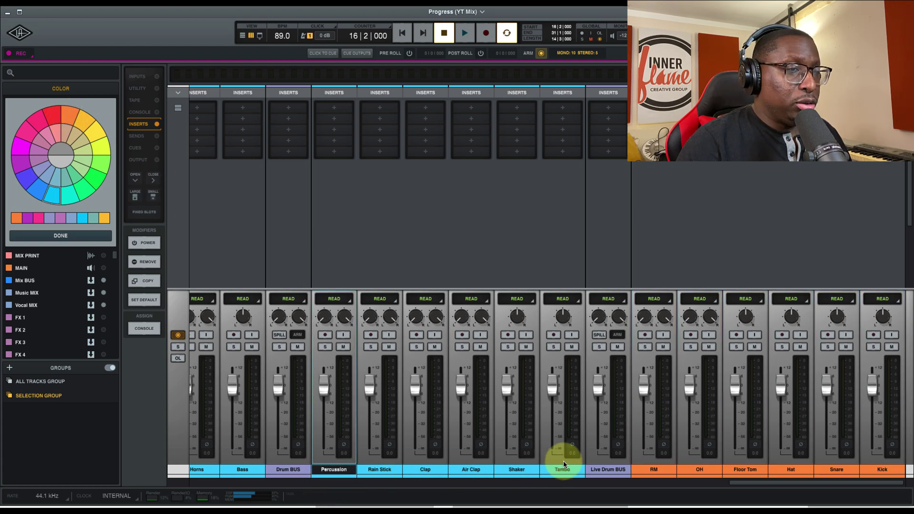
shift+click(561, 470)
click(70, 111)
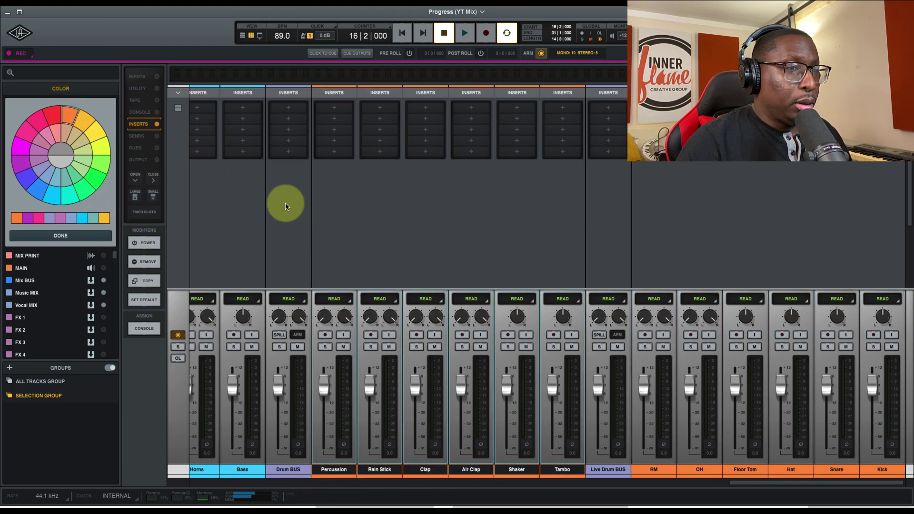
Step: Color the Bass track red
drag(753, 480, 653, 480)
click(652, 471)
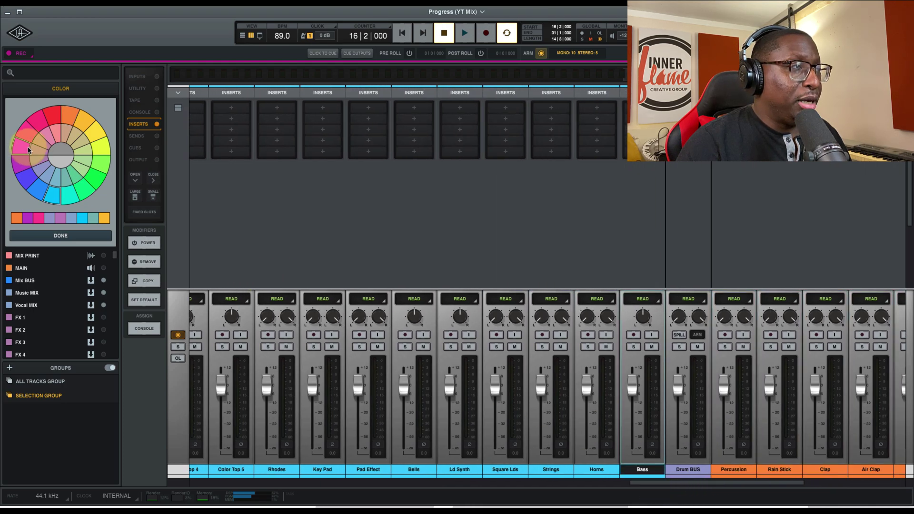
click(53, 117)
click(575, 438)
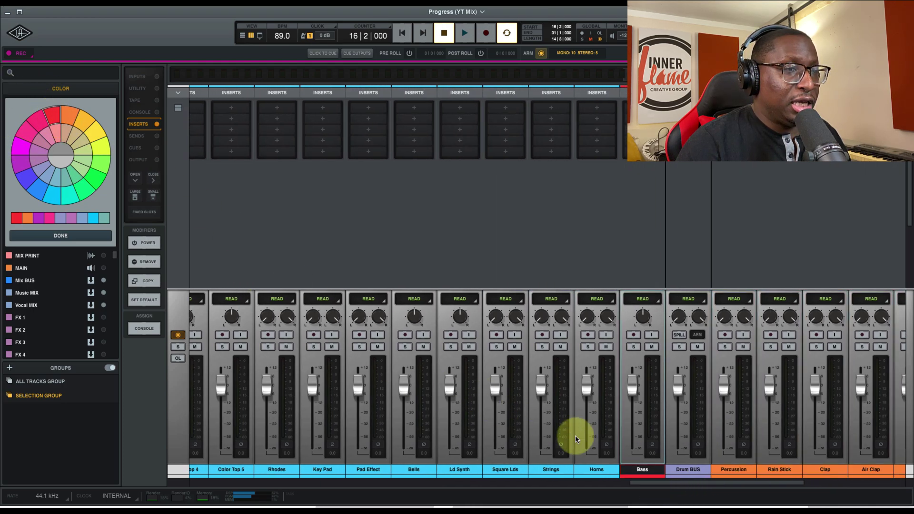
Step: Color the Strings and Horns tracks bright yellow
click(594, 459)
shift+click(542, 469)
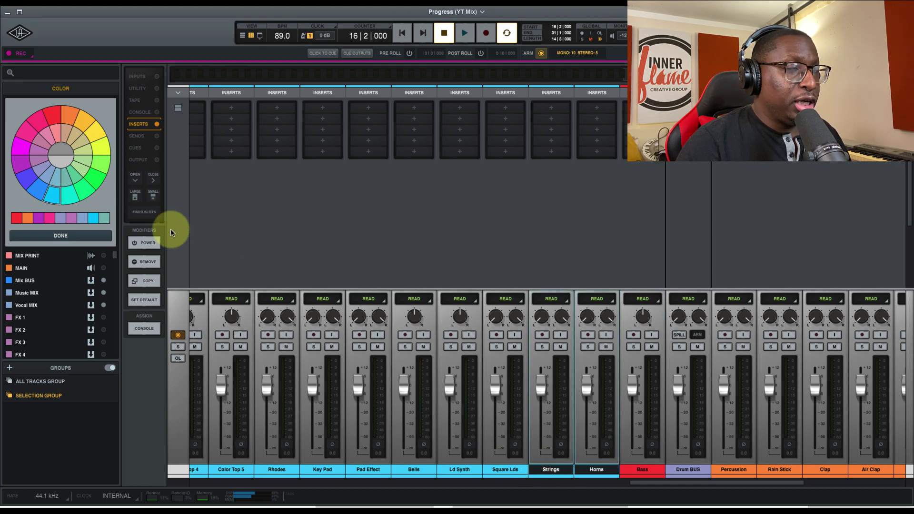
click(94, 136)
click(98, 148)
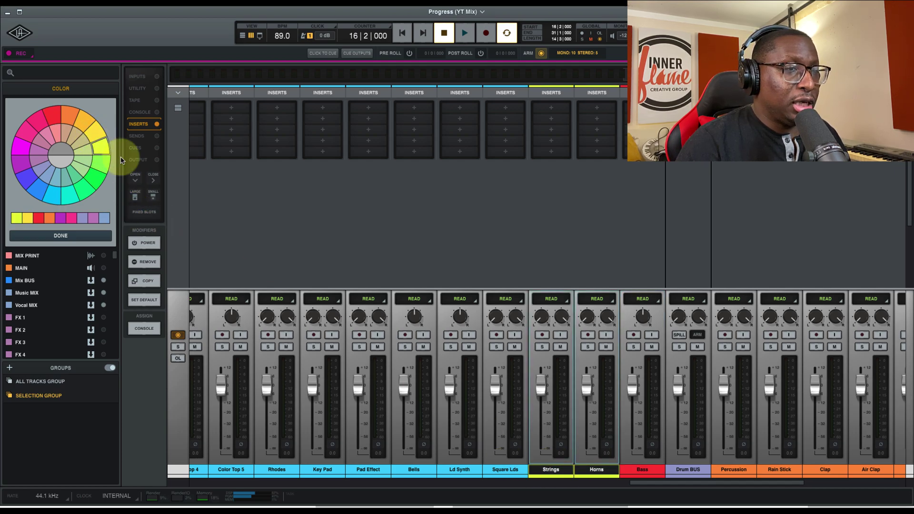
Step: Color the keys and synth tracks from Rhodes through Square Lds green
click(514, 471)
drag(649, 483, 573, 485)
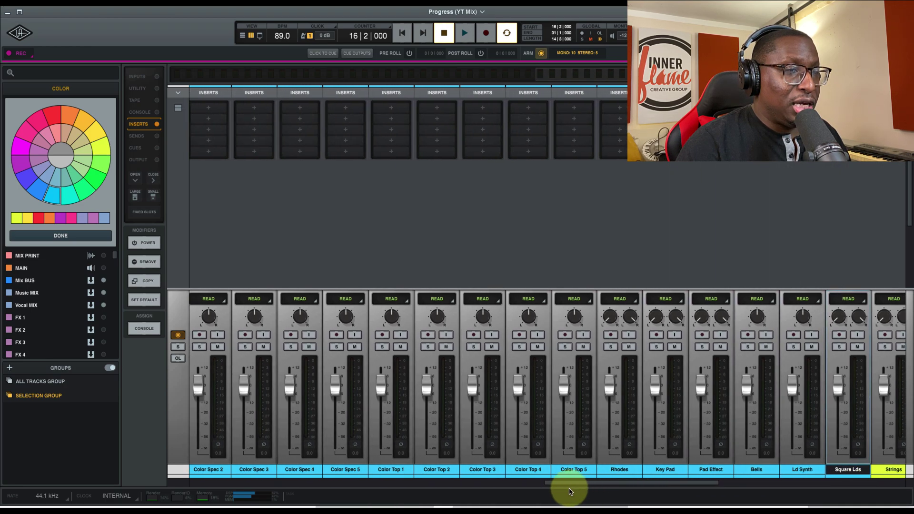
shift+click(593, 470)
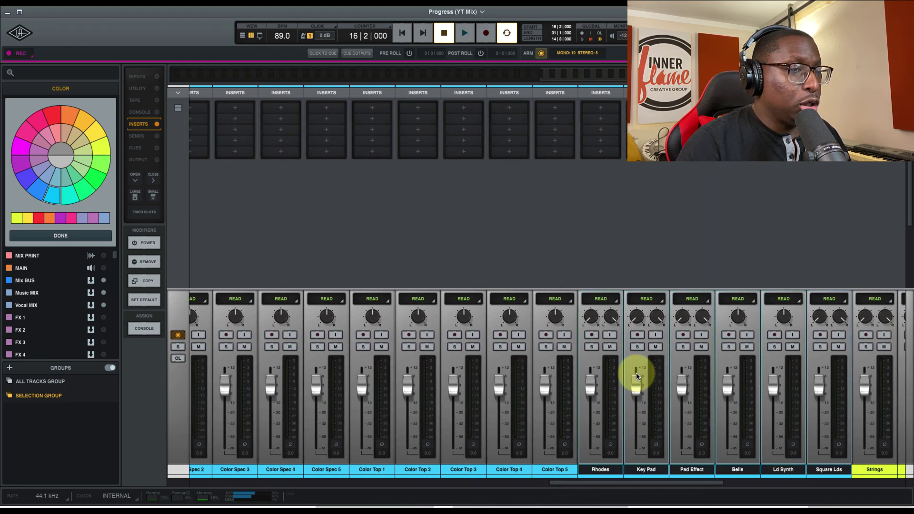
click(96, 187)
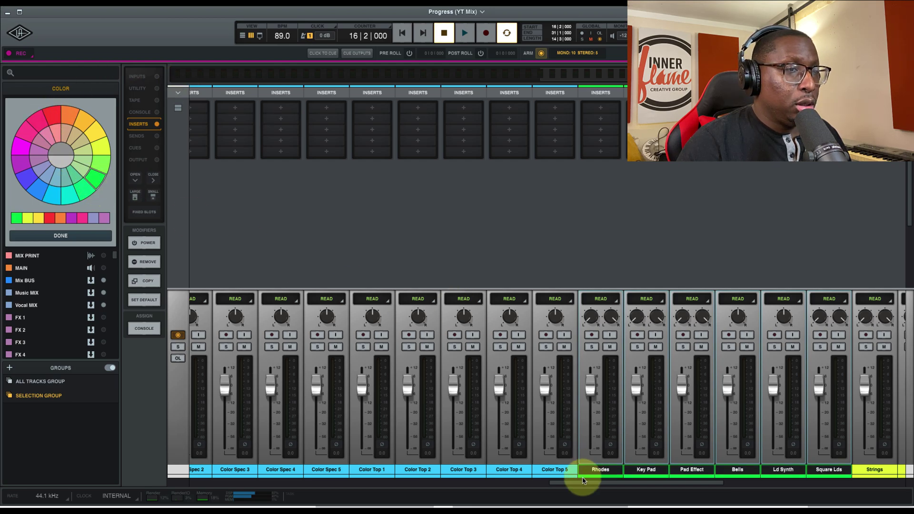
Step: Color the background vocal tracks from Color Bot 1 through Color Top 5 blue
drag(577, 485, 419, 494)
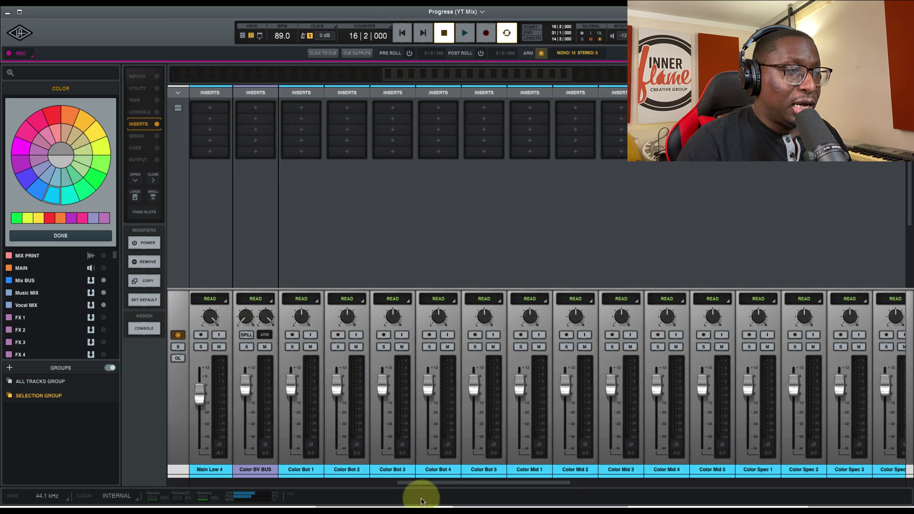
click(320, 468)
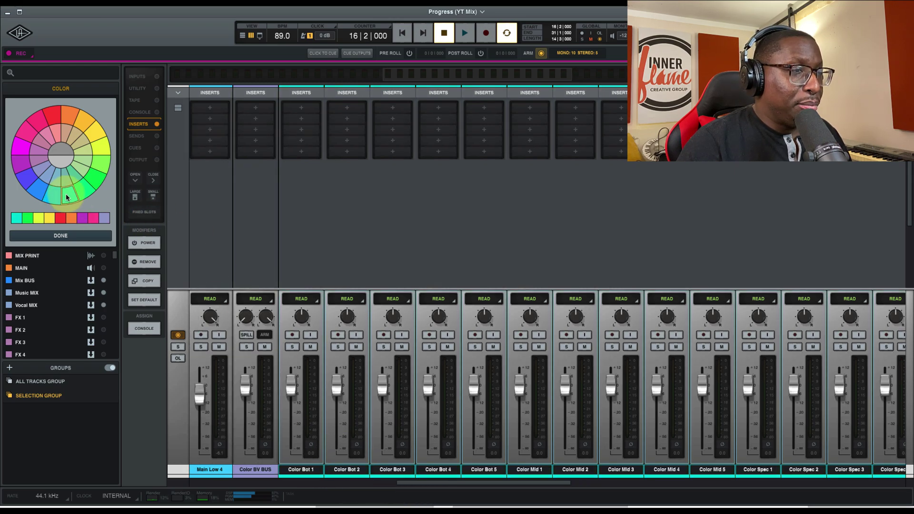
click(39, 194)
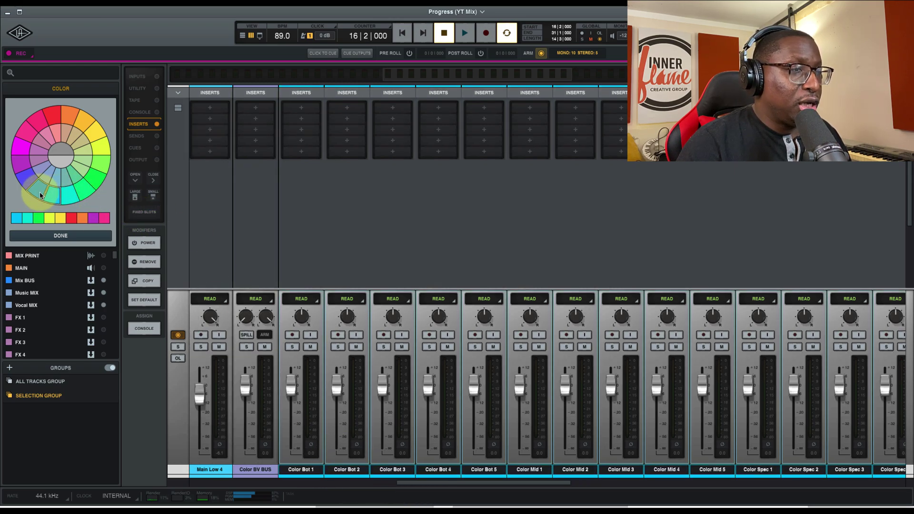
click(25, 187)
Step: Color the main background vocal tracks from Main 1 through Main Low 4 blue
drag(548, 483, 358, 485)
click(550, 469)
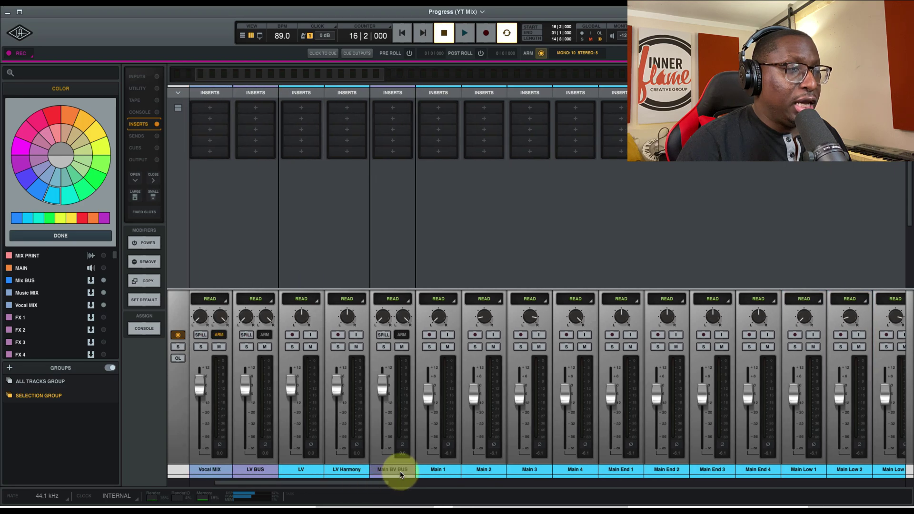
shift+click(432, 472)
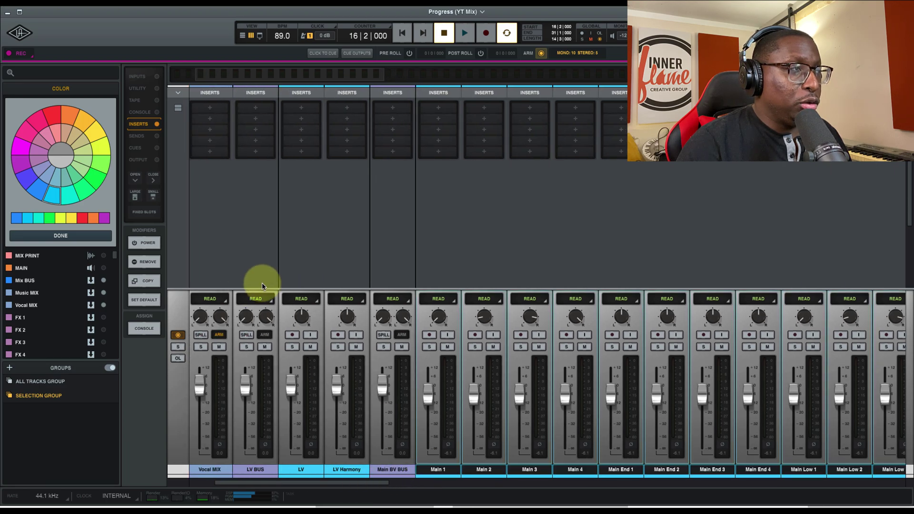
click(40, 200)
Step: Color the LV and LV Harmony tracks turquoise, check the other track colors across the mixer and close the color palette
click(339, 472)
shift+click(310, 472)
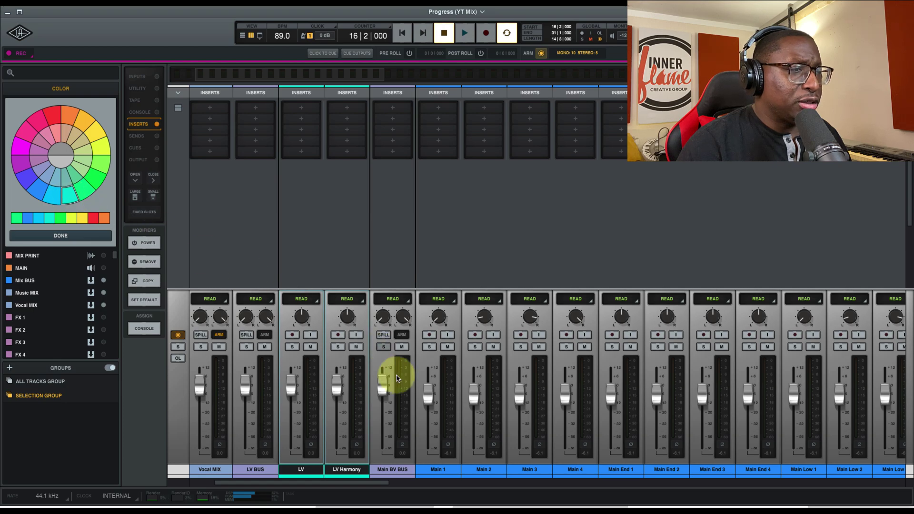
drag(381, 482, 645, 473)
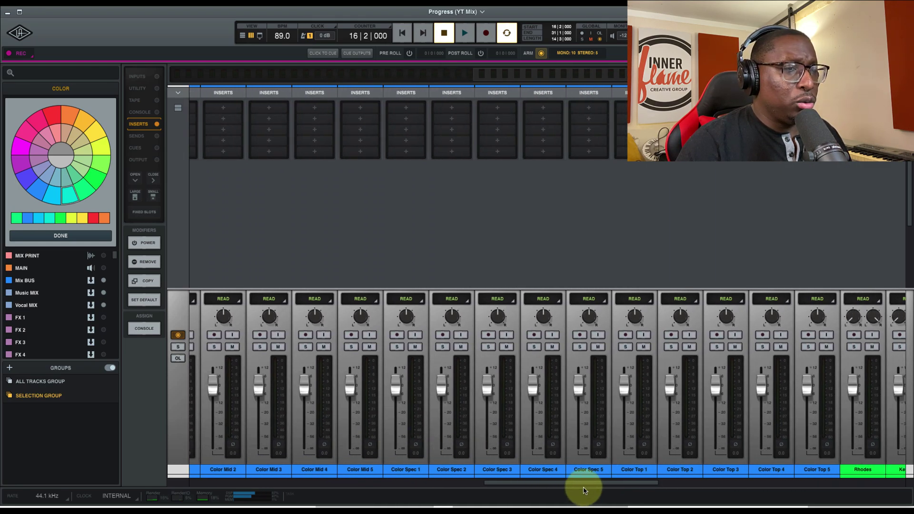
drag(579, 485, 859, 478)
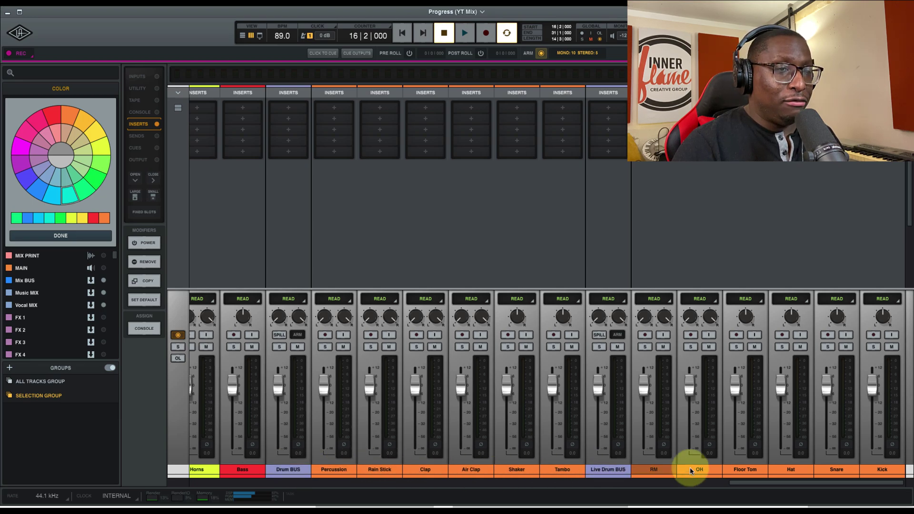
drag(806, 483, 859, 493)
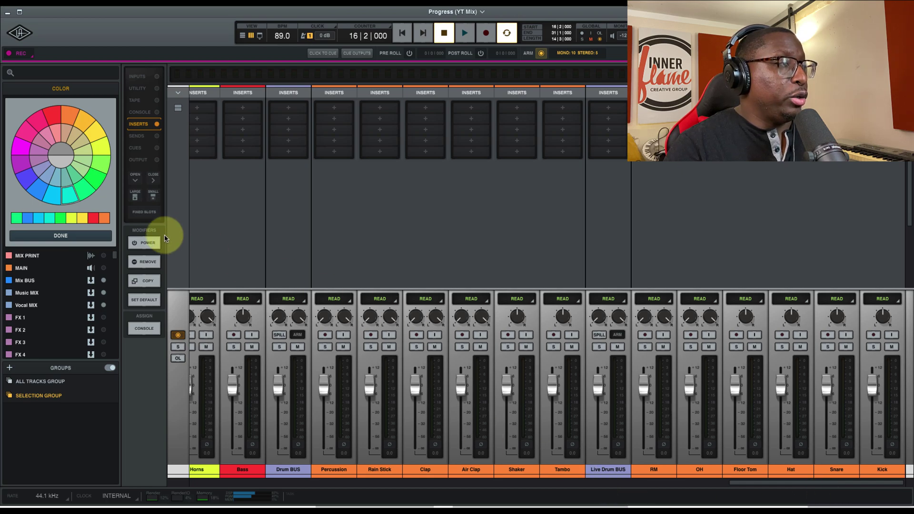
click(40, 236)
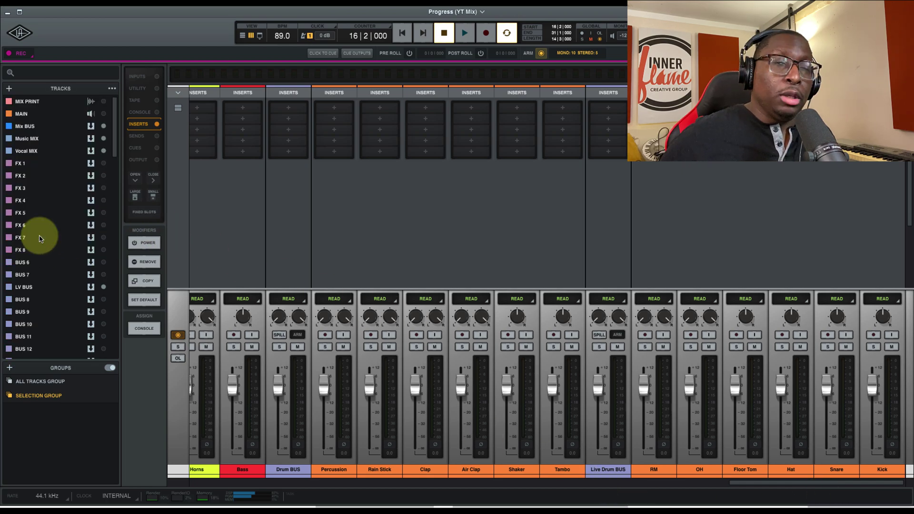
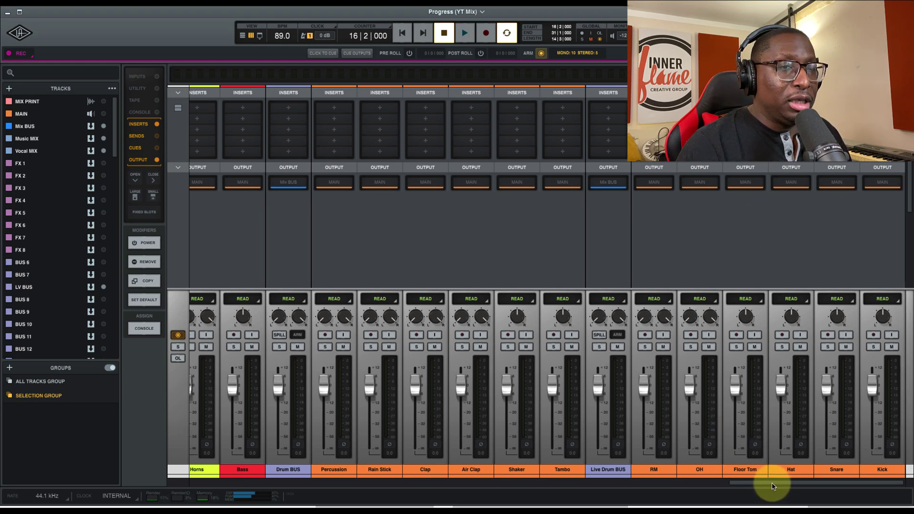
Step: Add Live Drum BUS as an output for all live drum tracks from RM through Kick
click(666, 472)
shift+click(900, 470)
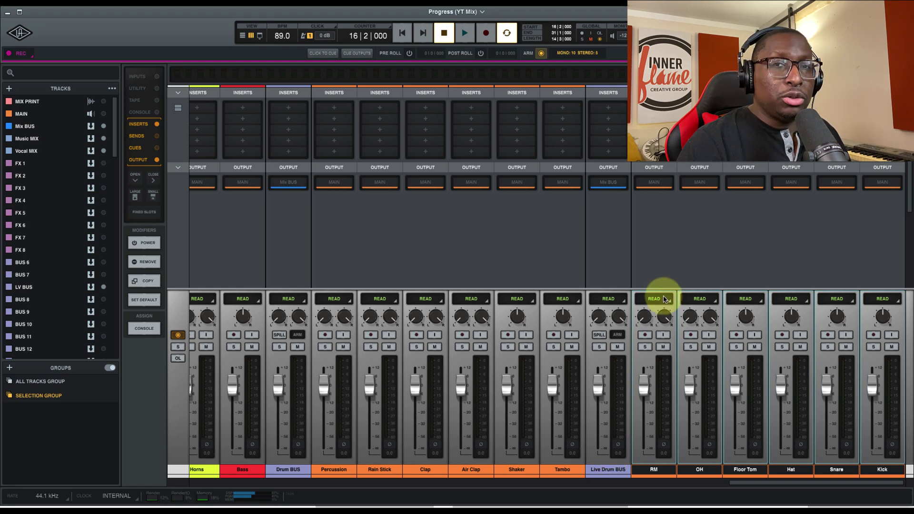
key(alt+shift)
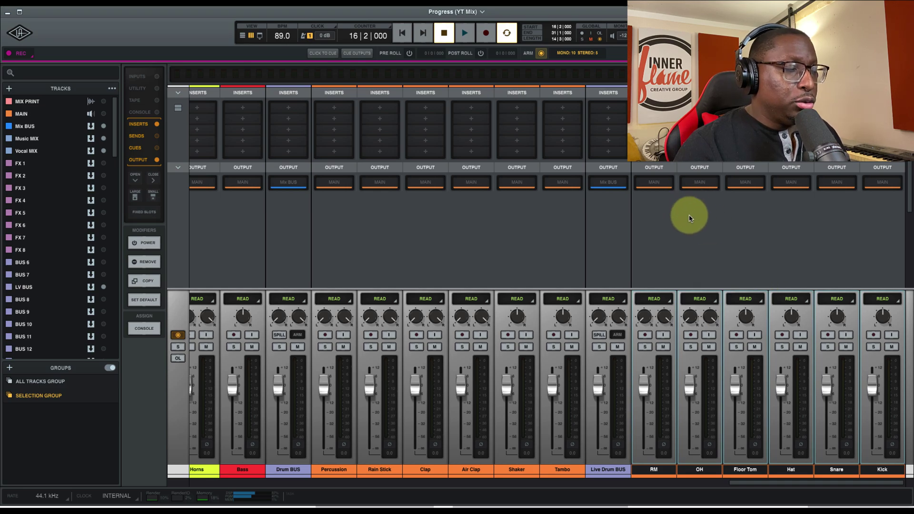
click(658, 185)
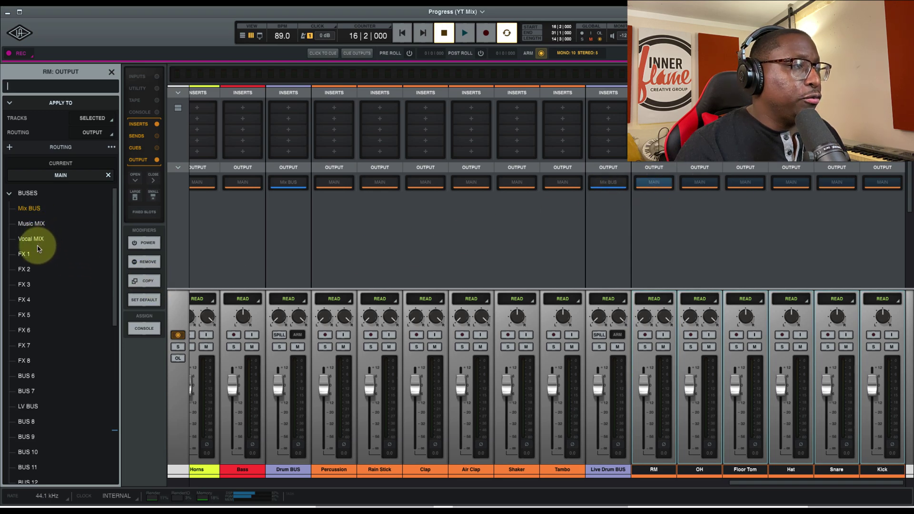
drag(115, 257, 106, 381)
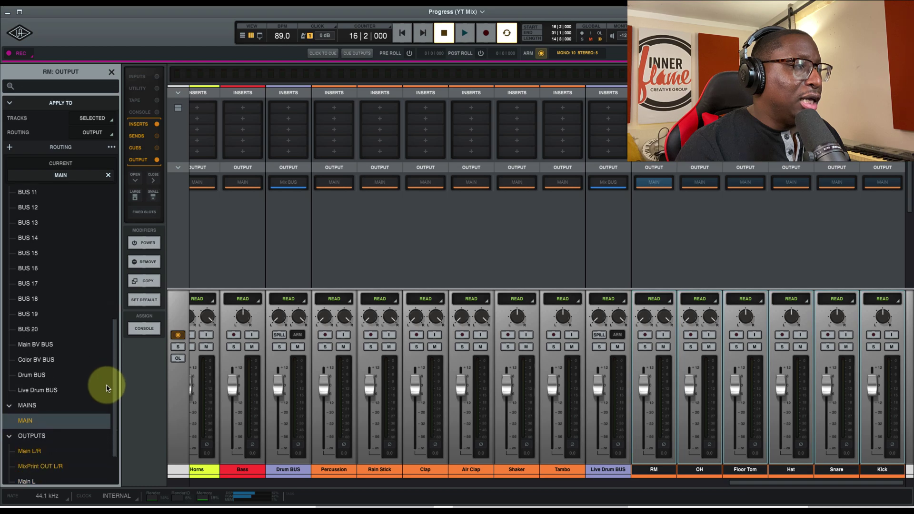
click(48, 387)
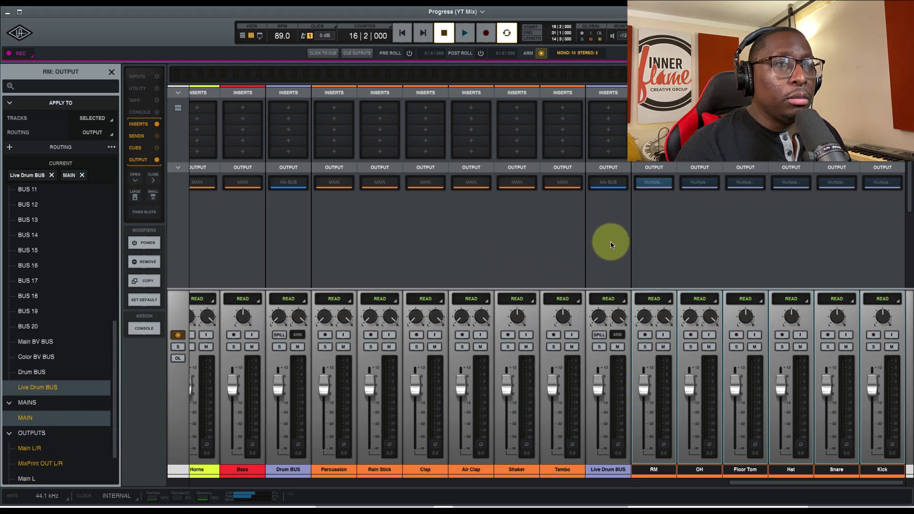
Step: Remove MAIN from the outputs of the live drum tracks and route Live Drum BUS to Drum BUS
click(30, 376)
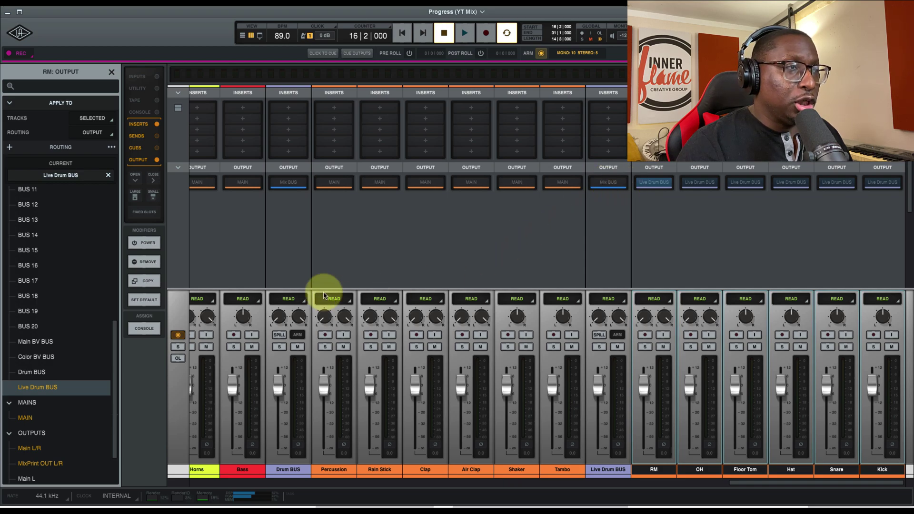
click(620, 187)
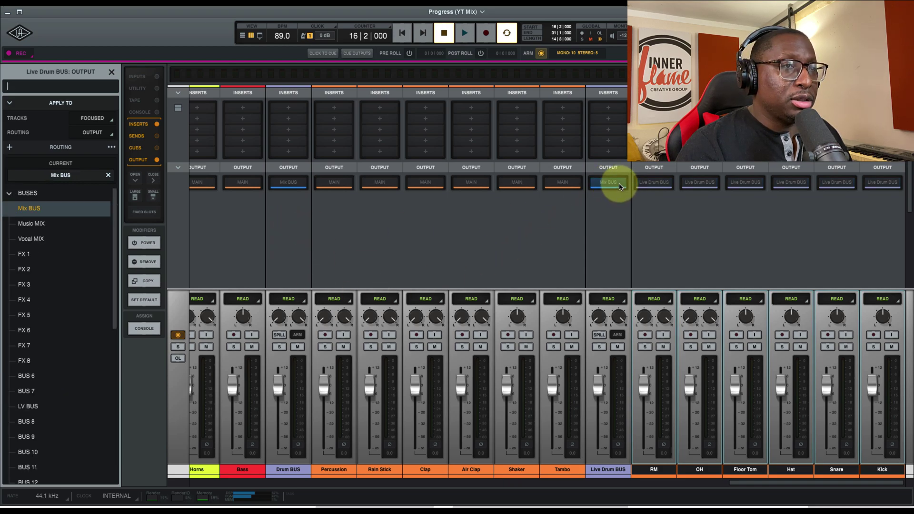
scroll(33, 324, up, 4)
scroll(33, 324, down, 3)
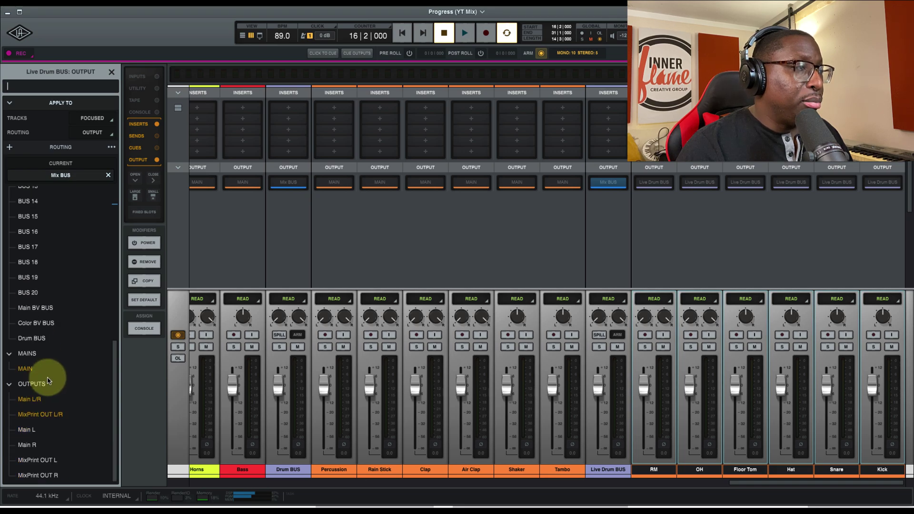
click(31, 338)
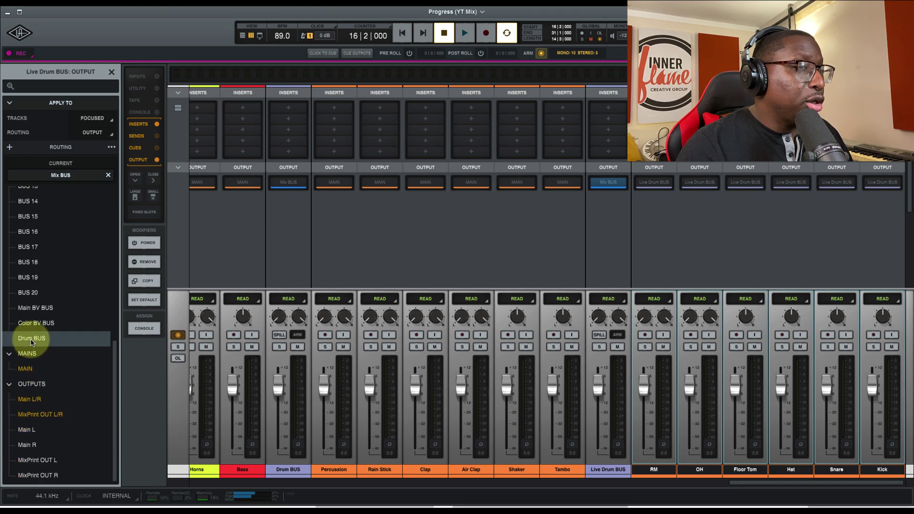
Step: Route the tracks from Percussion through Tambo to Drum BUS and route Drum BUS to Music MIX
click(554, 470)
shift+click(332, 469)
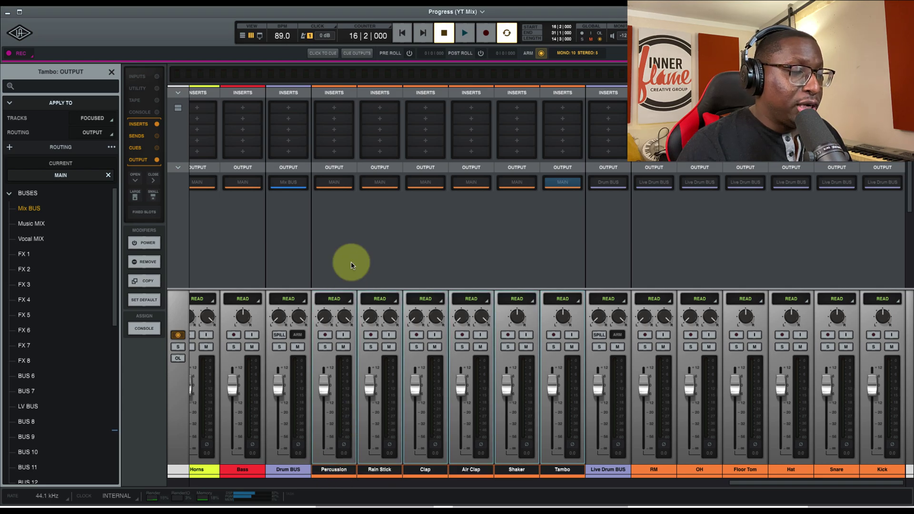
click(331, 184)
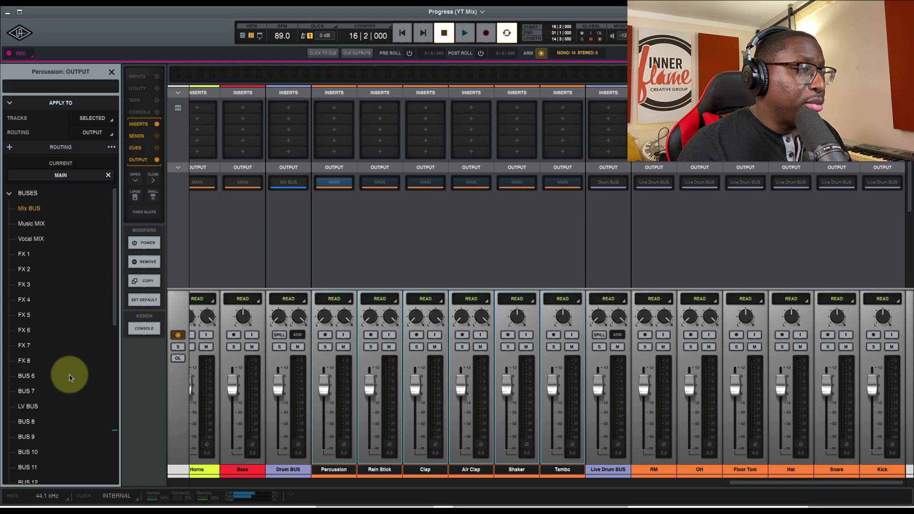
scroll(67, 363, down, 5)
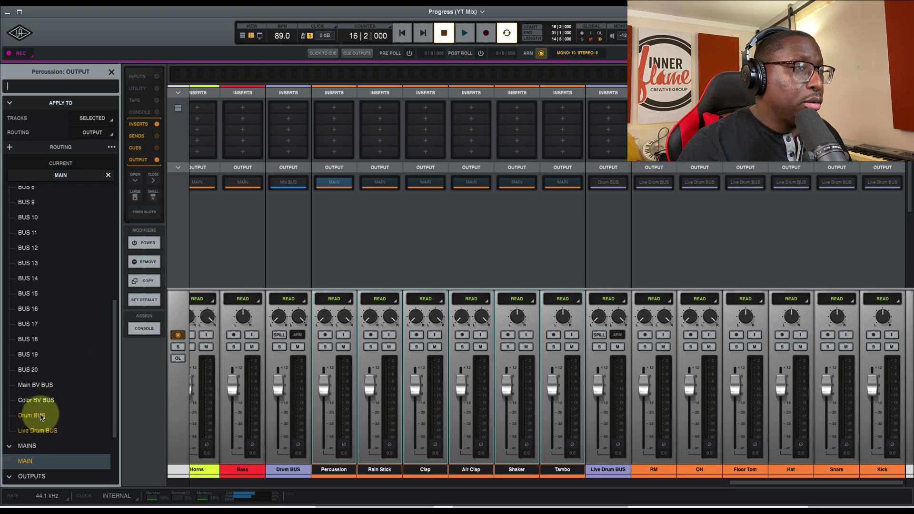
click(41, 417)
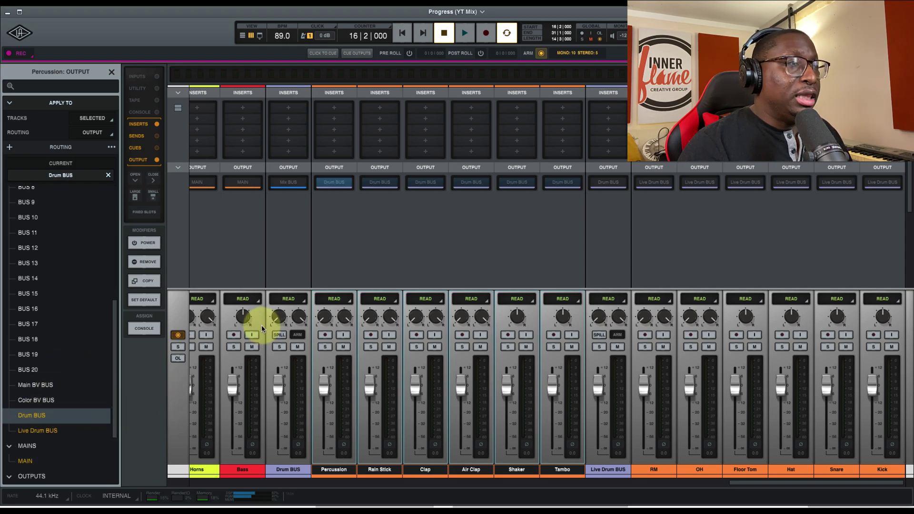
click(288, 183)
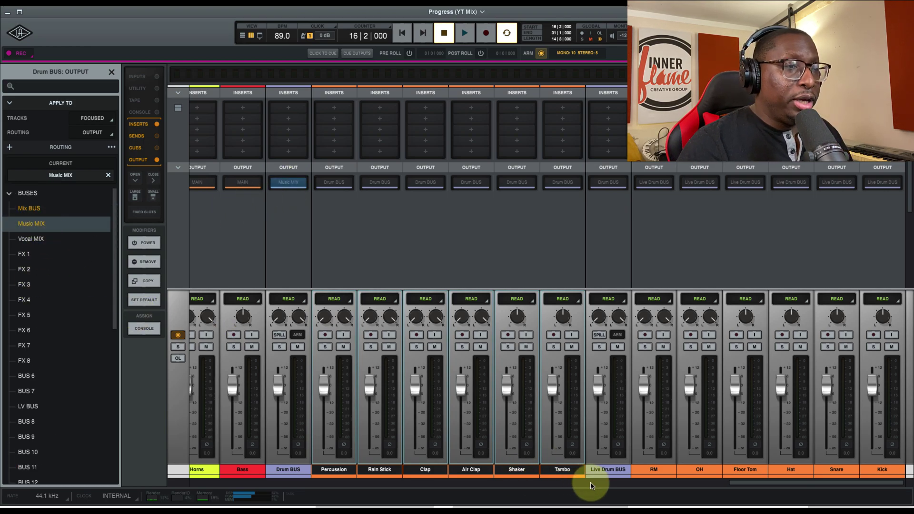
Step: Mute the tracks from Main 1 through Bass to isolate the drums and percussion
drag(761, 482, 204, 485)
click(647, 471)
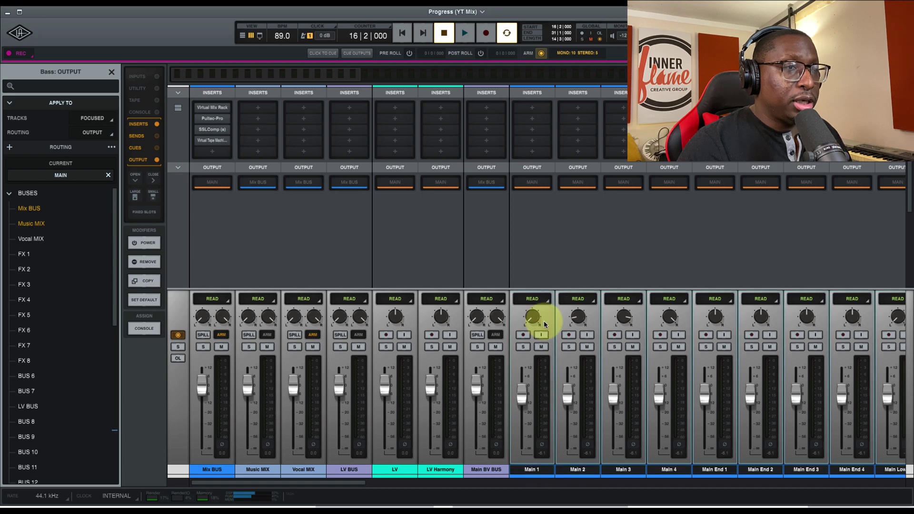
click(541, 348)
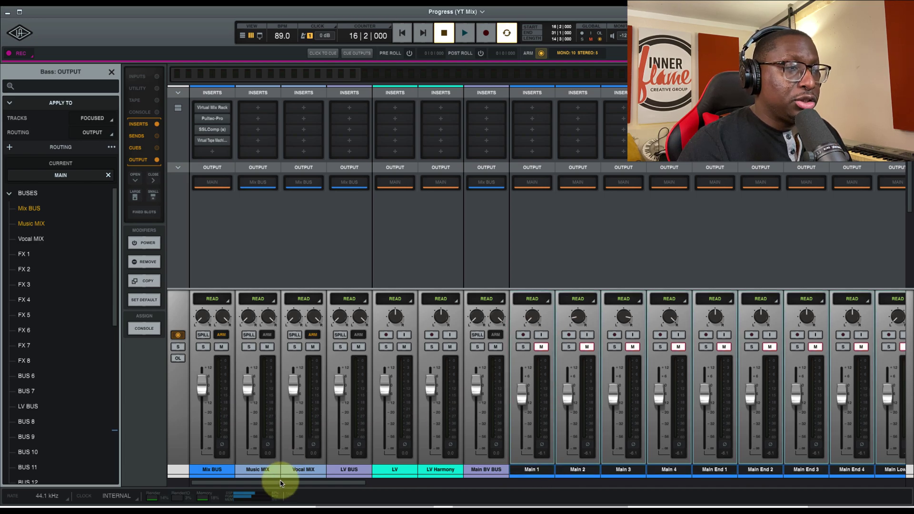
drag(281, 484, 904, 483)
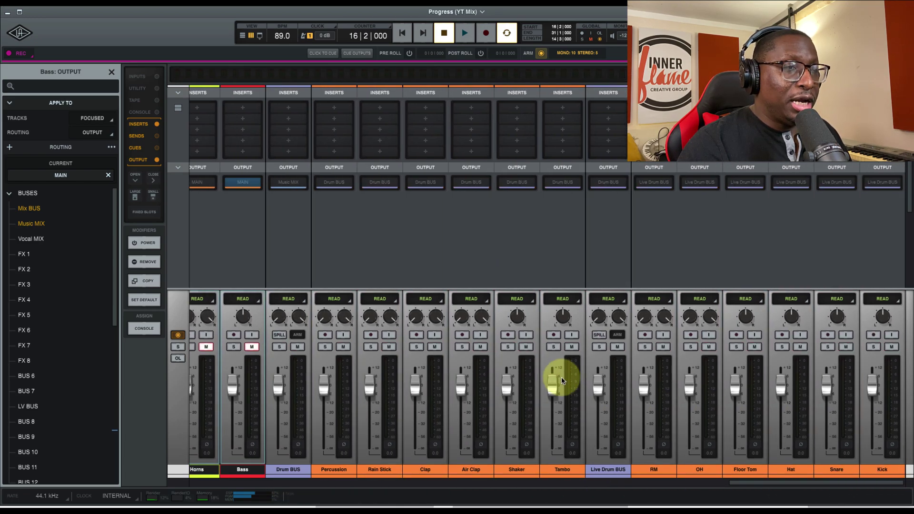
Step: Play the loop and check the live drum routing by soloing and muting Live Drum BUS
key(space)
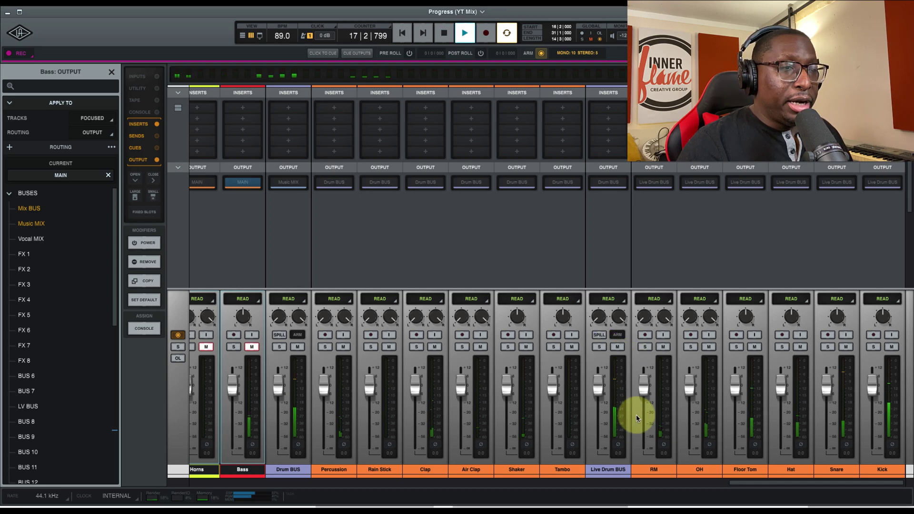
click(602, 348)
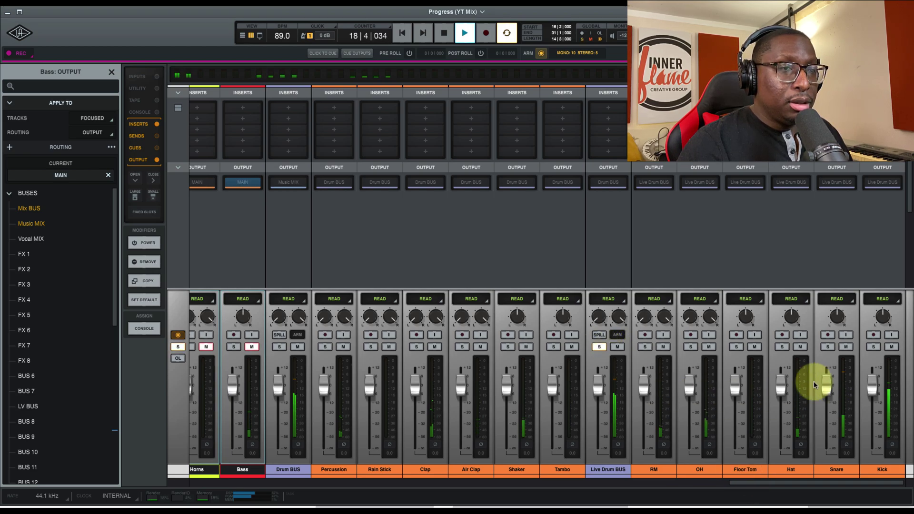
click(600, 346)
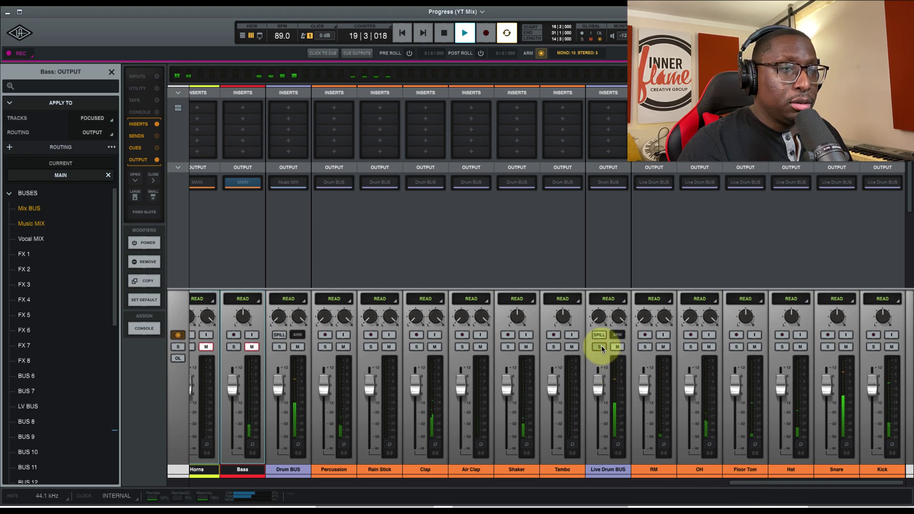
click(617, 347)
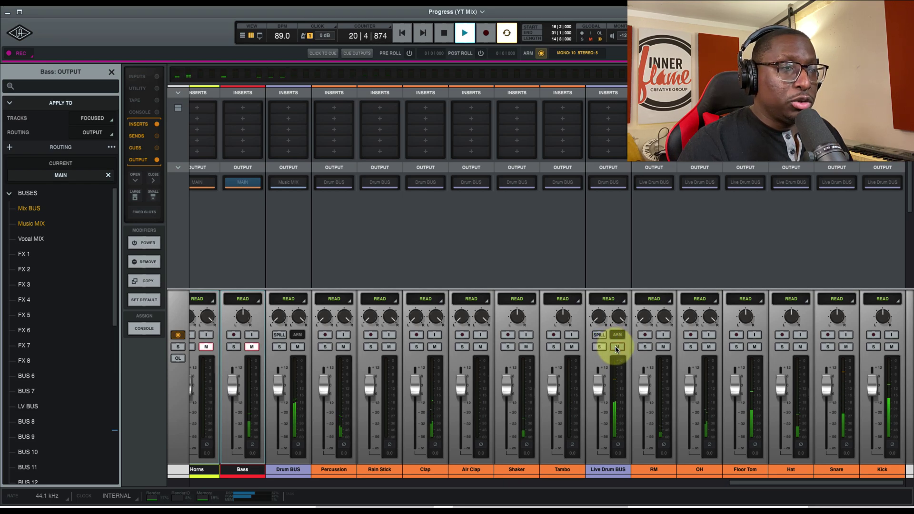
click(617, 346)
key(space)
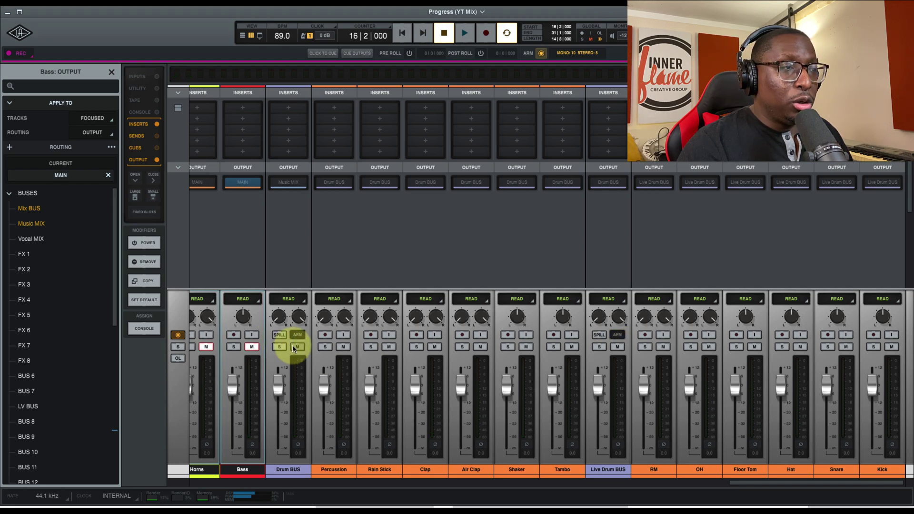
Step: Play the drums through Drum BUS once more, stop playback and unmute the tracks from Main 1 through Bass
key(space)
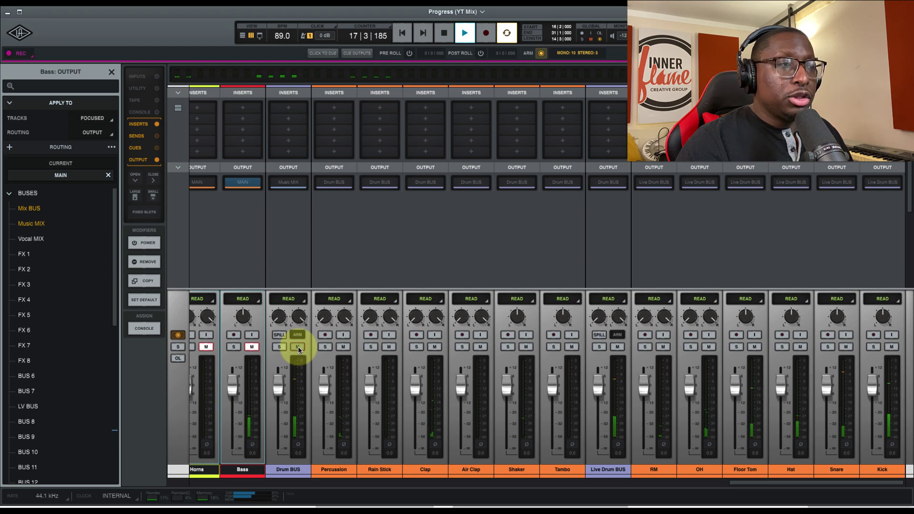
key(space)
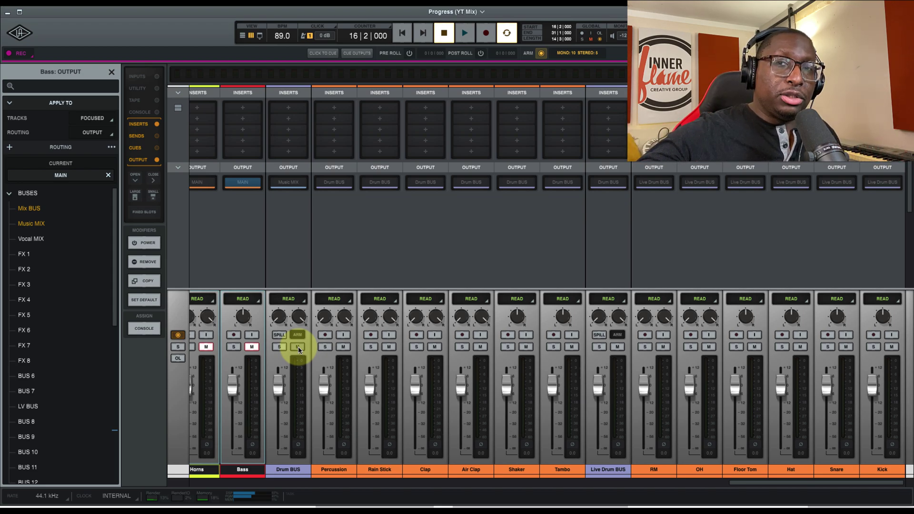
drag(737, 483, 623, 488)
alt+click(516, 346)
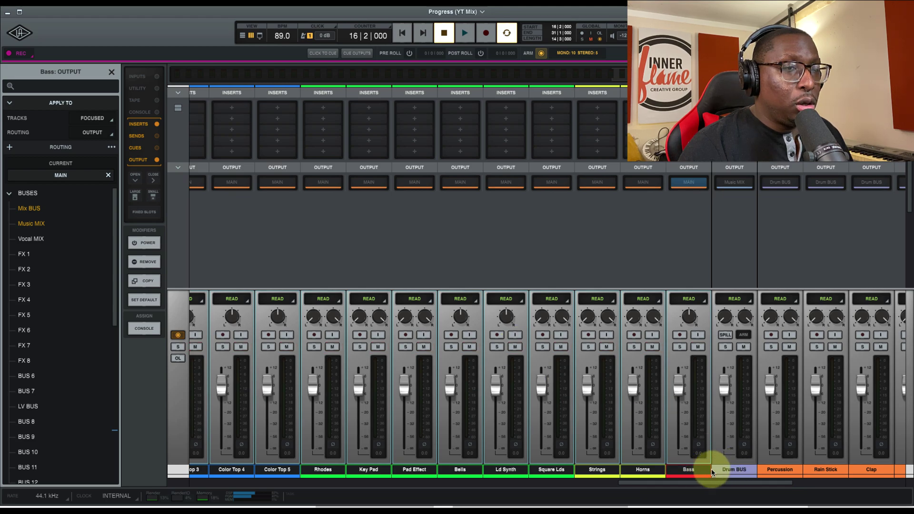
Step: Route the instrument tracks from Rhodes through Bass to Music MIX
click(694, 469)
drag(732, 487, 657, 489)
click(579, 469)
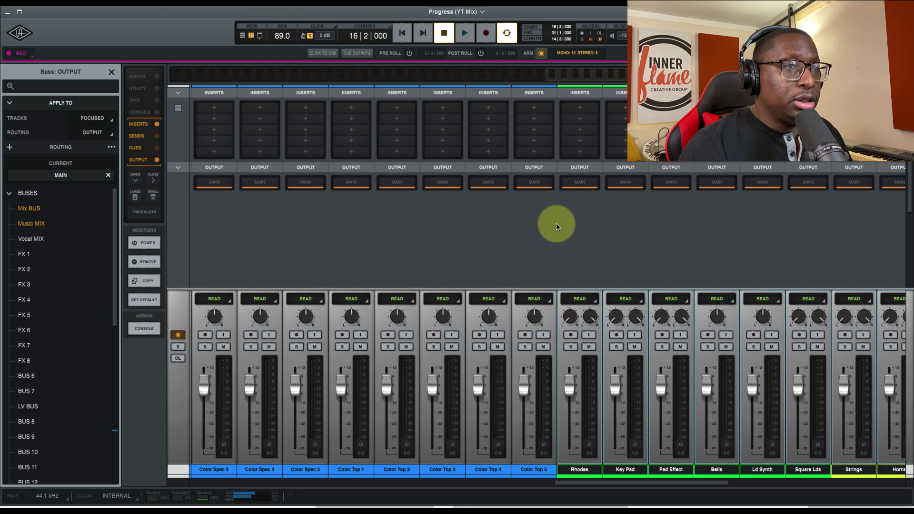
click(577, 184)
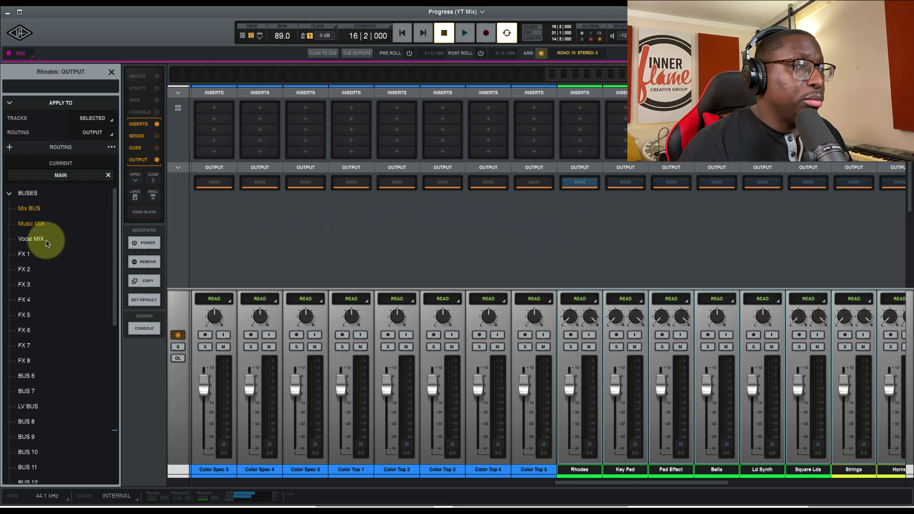
click(35, 223)
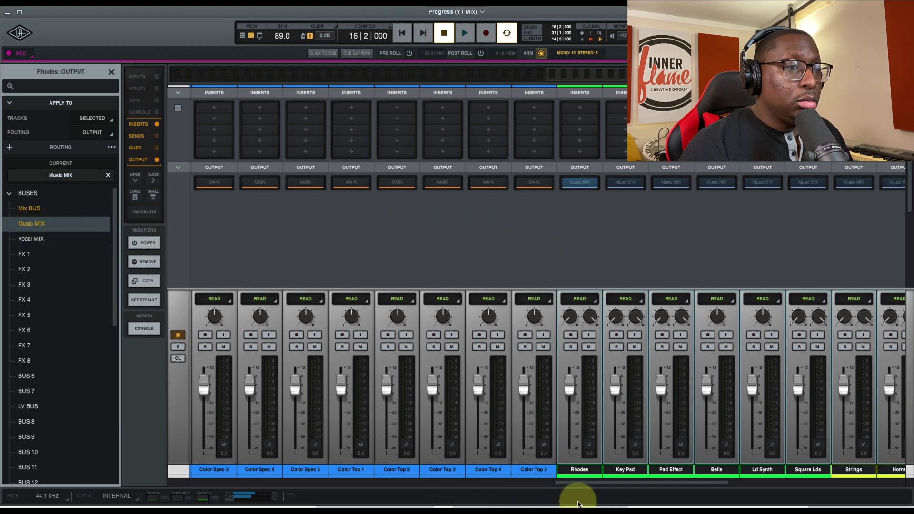
Step: Route the tracks from Color Bot 1 through Color Top 5 to Color BV BUS and route Color BV BUS to Vocal MIX
drag(585, 484, 555, 483)
click(661, 469)
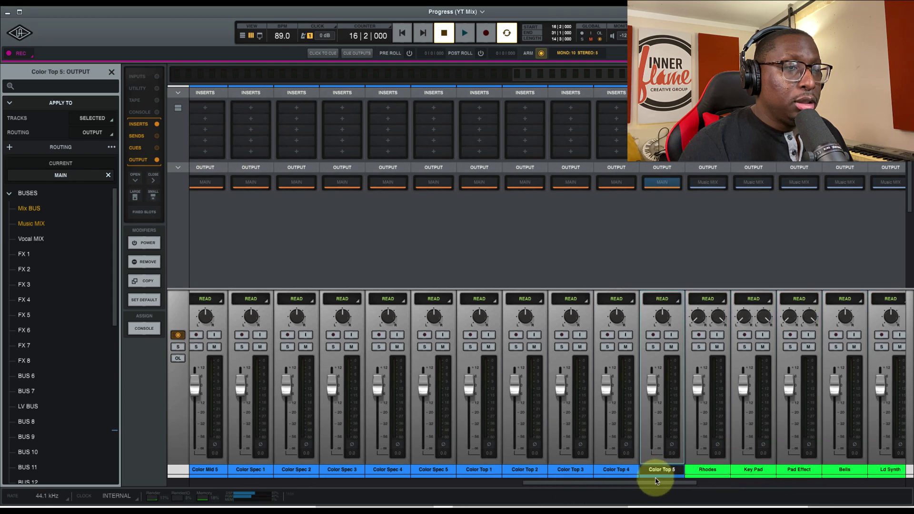
drag(655, 483, 504, 498)
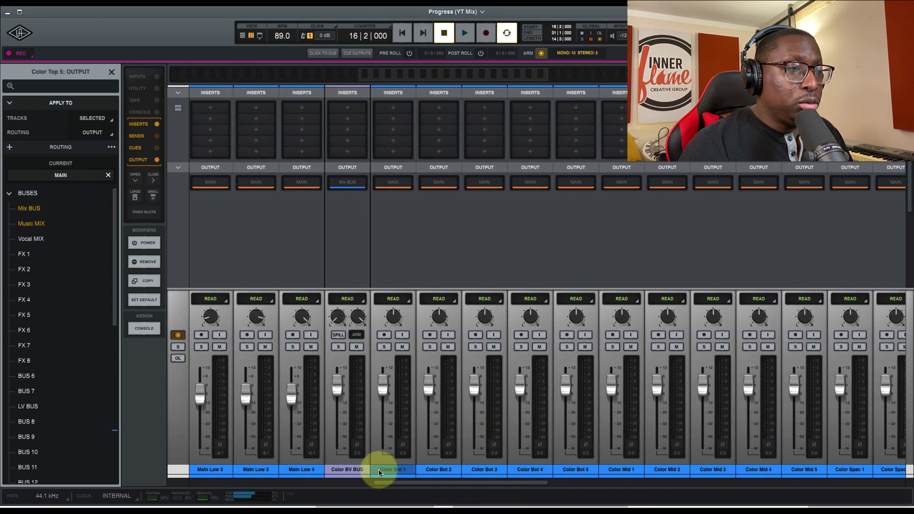
shift+click(379, 468)
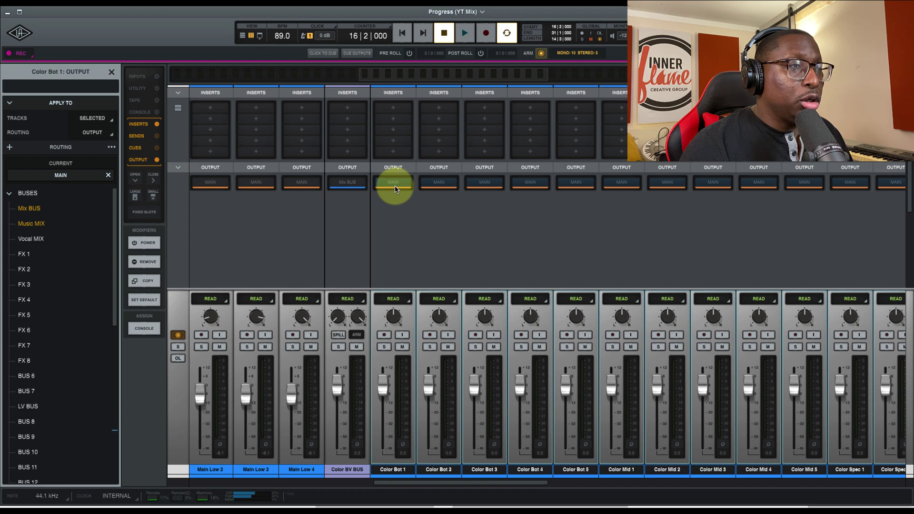
scroll(64, 300, down, 10)
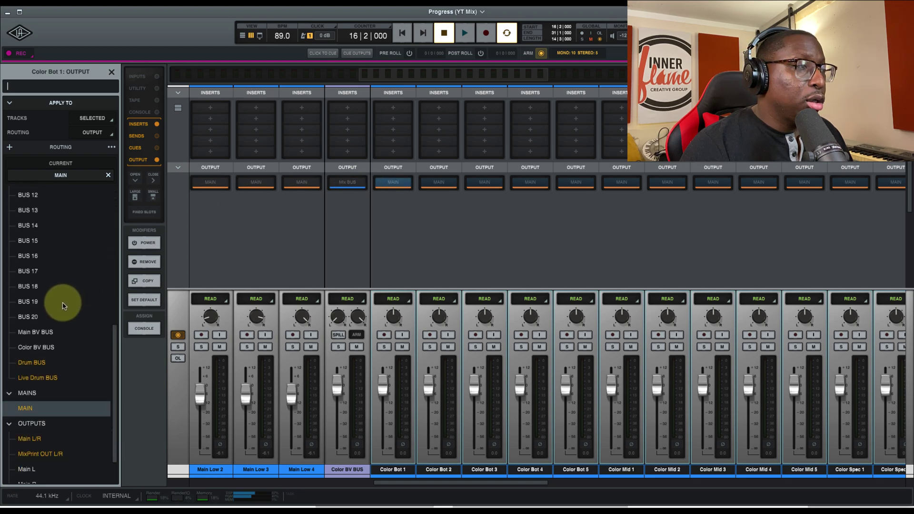
scroll(62, 306, down, 2)
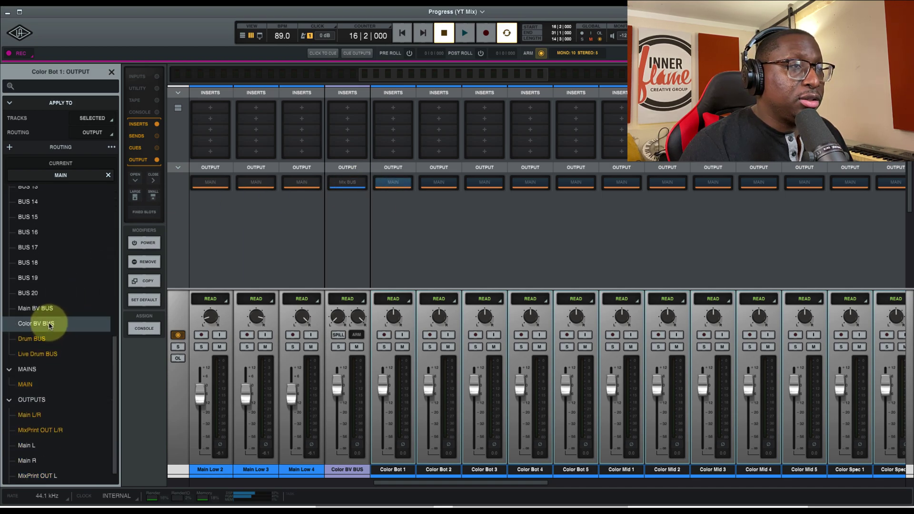
click(50, 326)
click(350, 466)
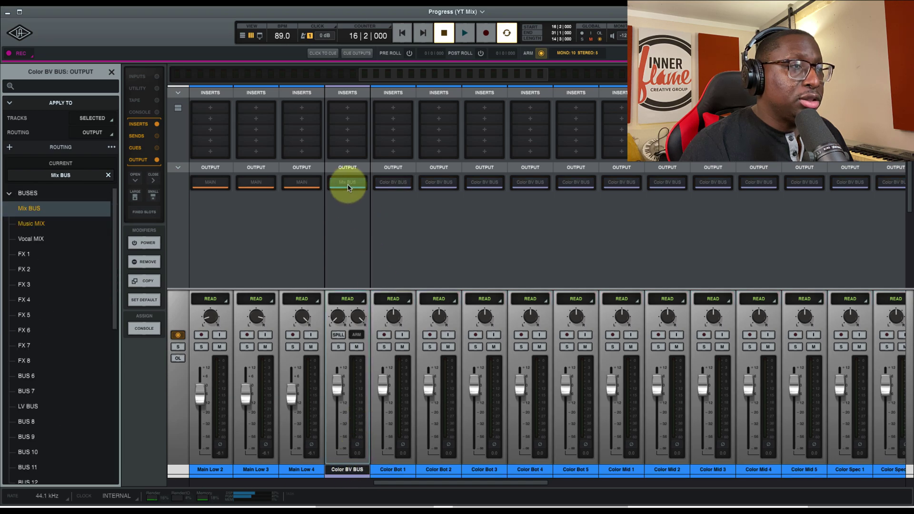
click(31, 239)
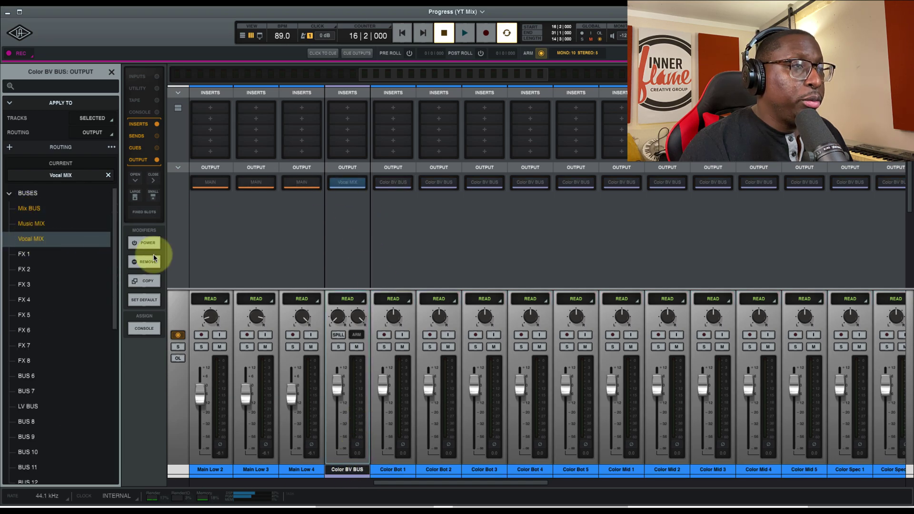
Step: Route the tracks from Main 1 through Main Low 4 to Main BV BUS
drag(510, 483, 429, 485)
click(644, 468)
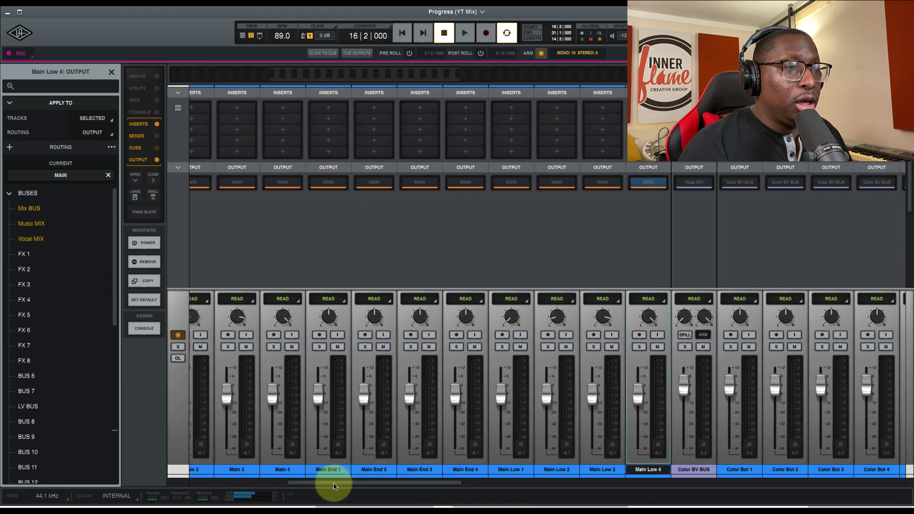
drag(333, 483, 283, 485)
shift+click(348, 469)
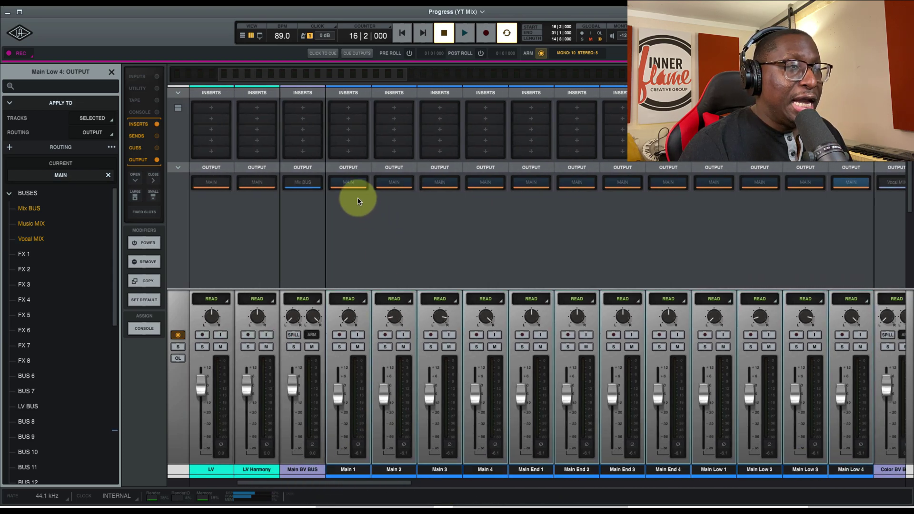
scroll(36, 295, down, 6)
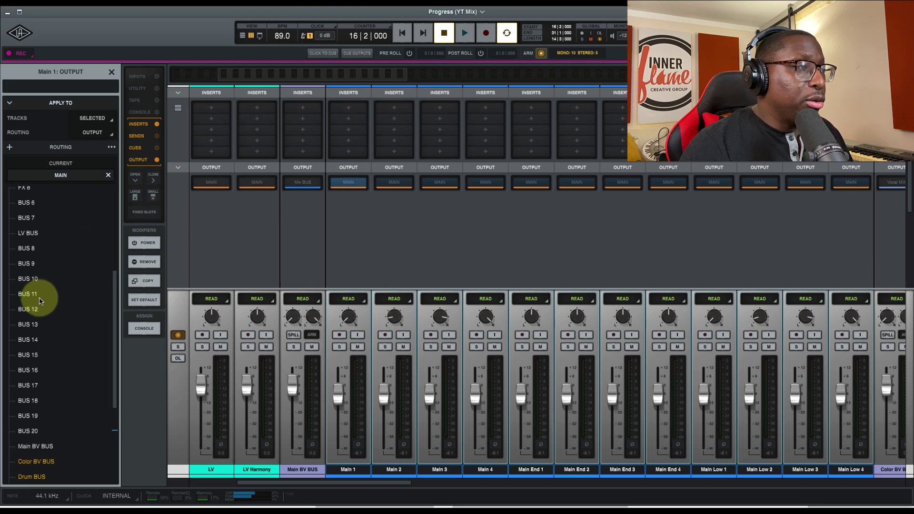
click(33, 343)
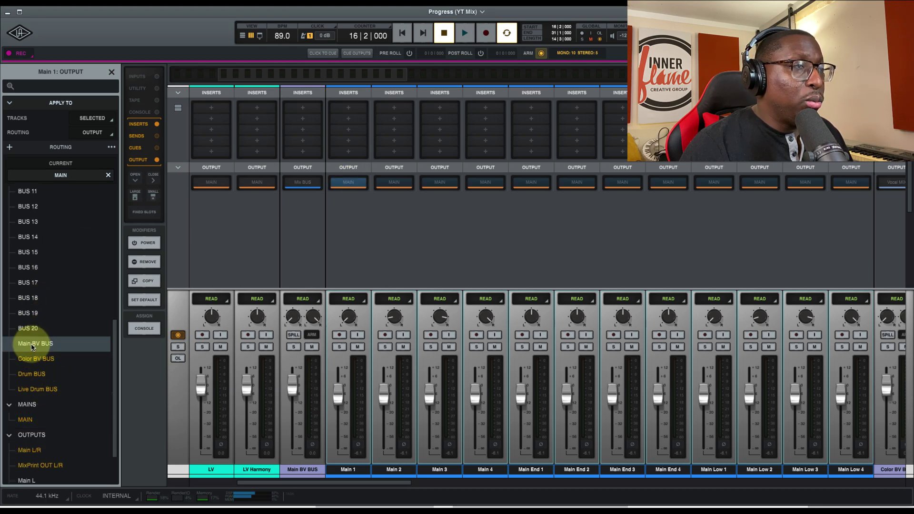
Step: Route Main BV BUS to Vocal MIX
click(297, 186)
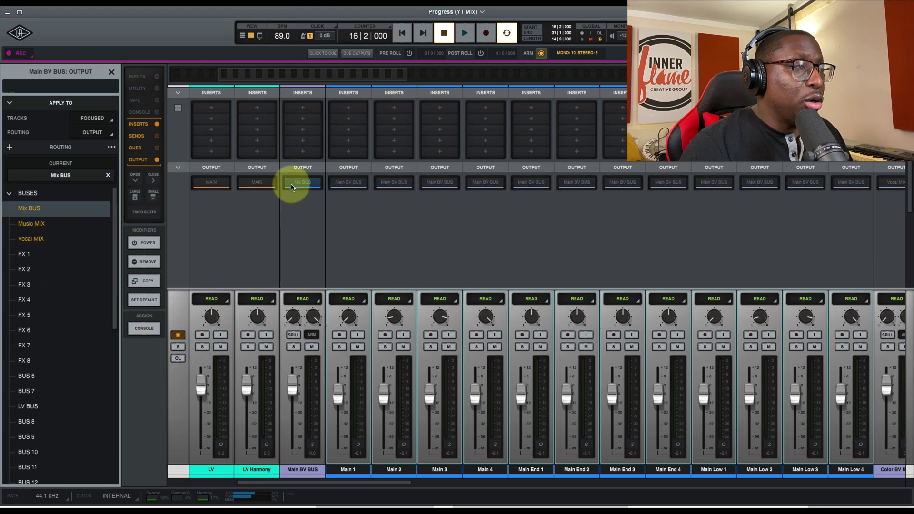
click(40, 240)
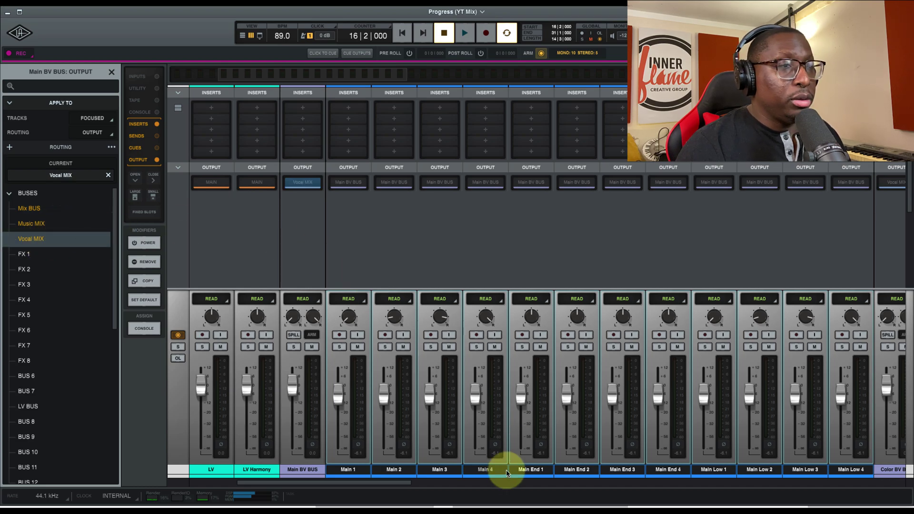
Step: Route the LV and LV Harmony tracks to LV BUS and route LV BUS to Vocal MIX
drag(377, 483, 312, 483)
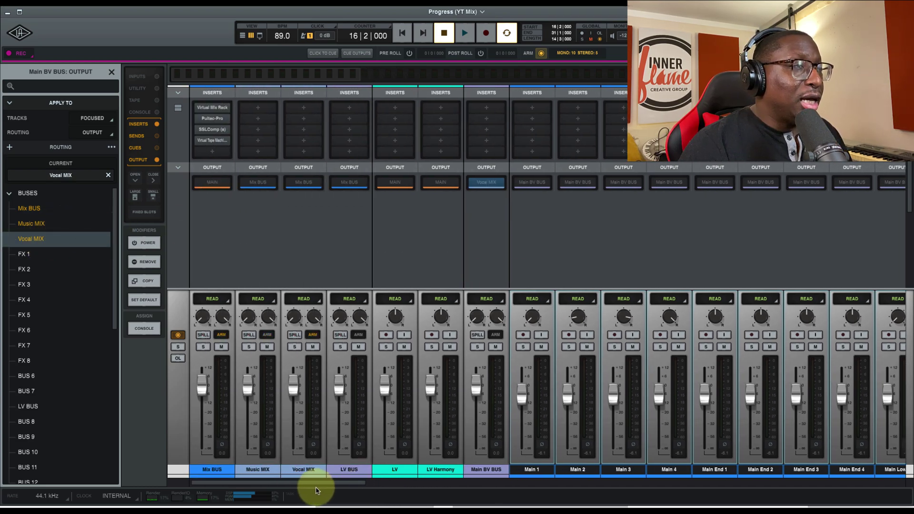
click(437, 470)
shift+click(406, 469)
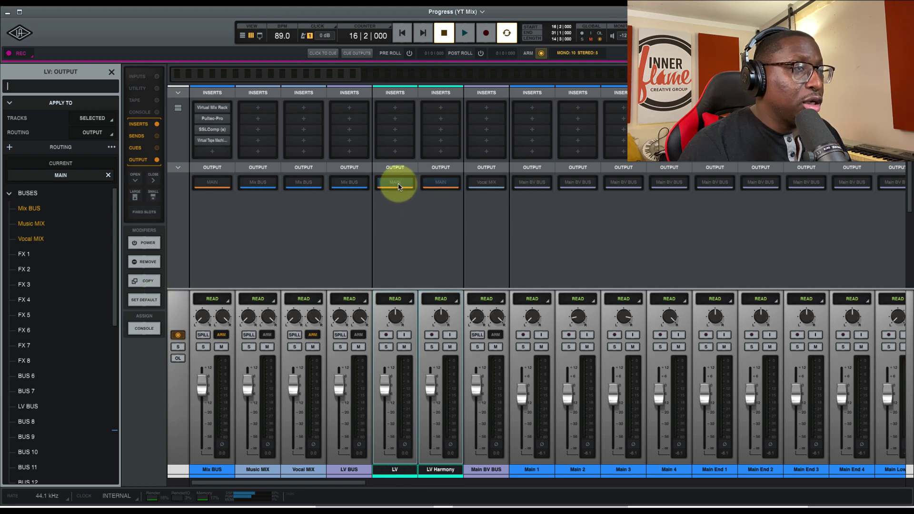
scroll(56, 361, down, 3)
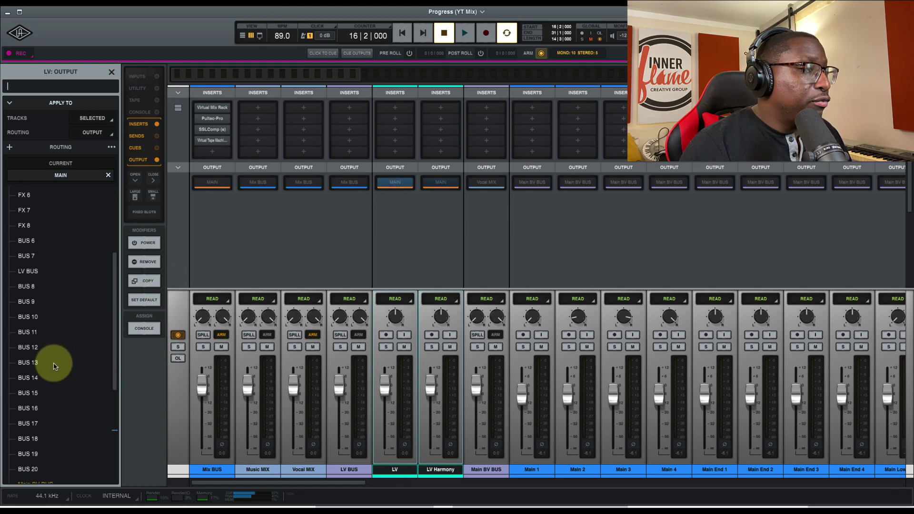
click(70, 277)
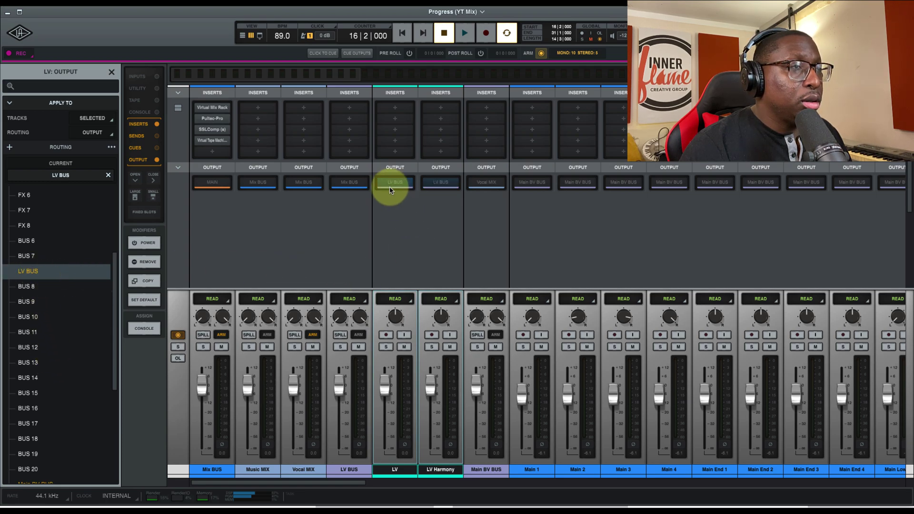
click(349, 183)
click(35, 241)
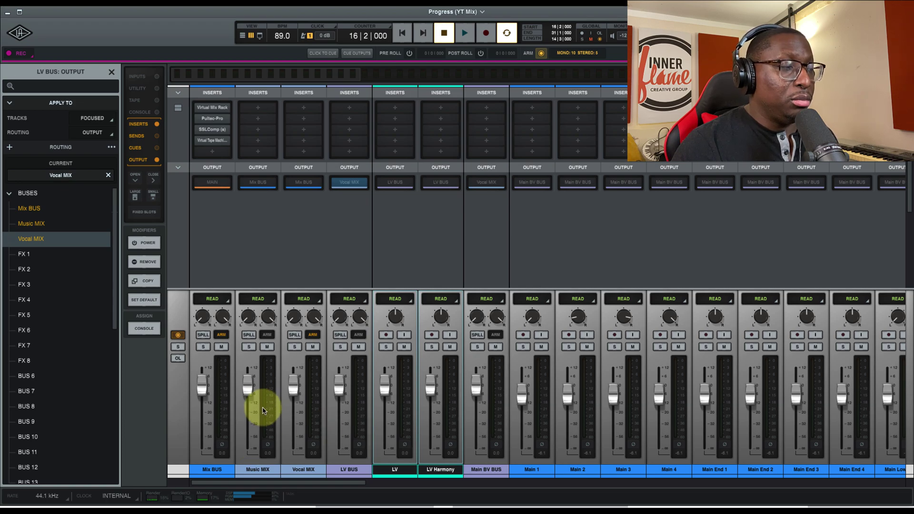
Step: Play the session to check Music MIX and Vocal MIX with their mutes and faders, and stop playback
key(space)
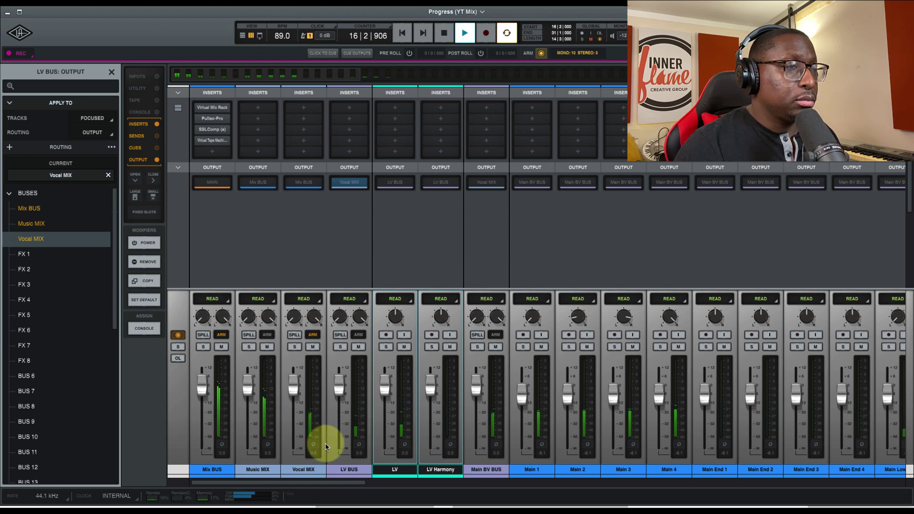
click(268, 346)
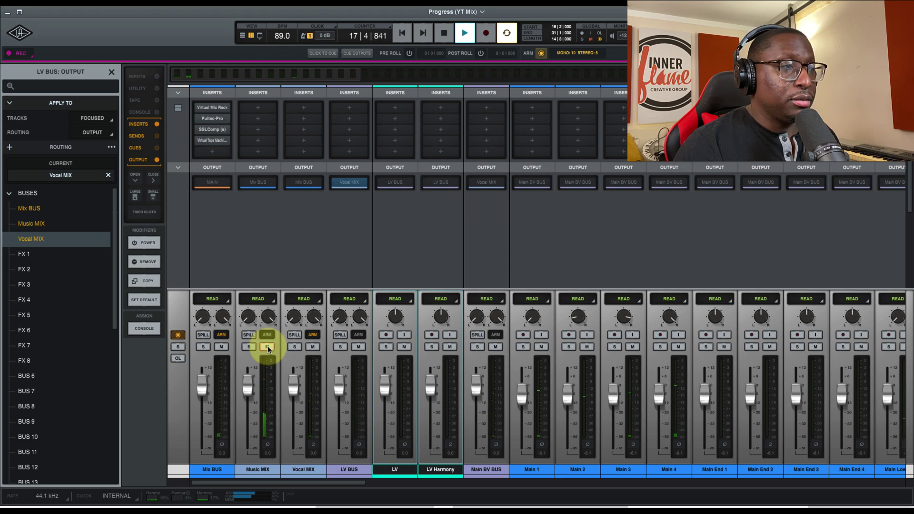
click(314, 349)
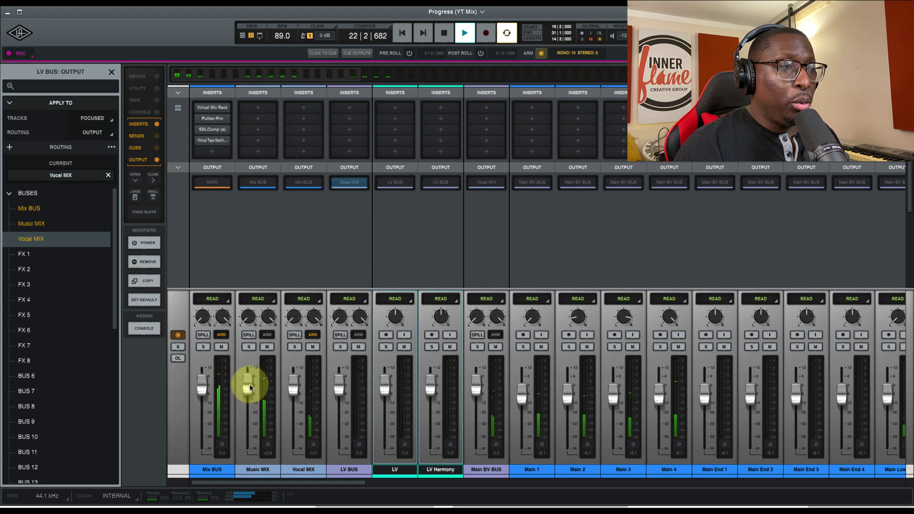
mouse_move(298, 397)
mouse_down()
mouse_move(299, 385)
mouse_move(304, 392)
mouse_up()
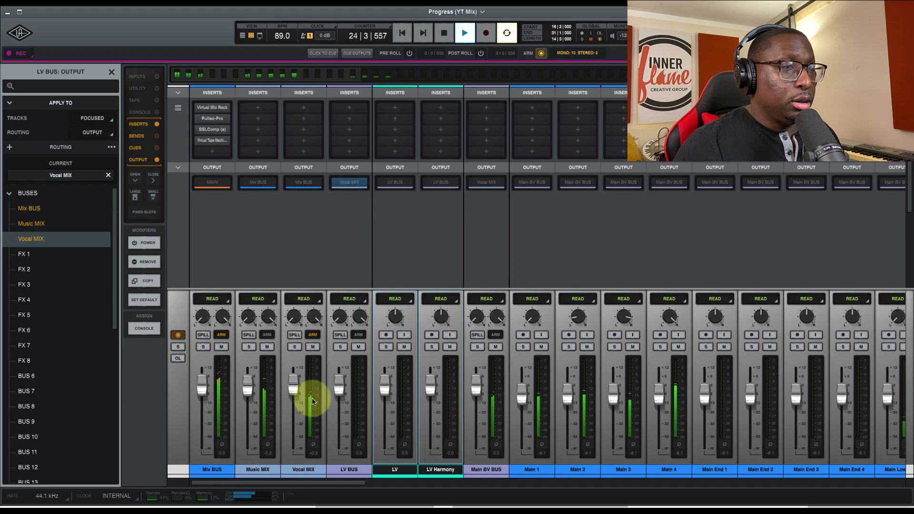
key(space)
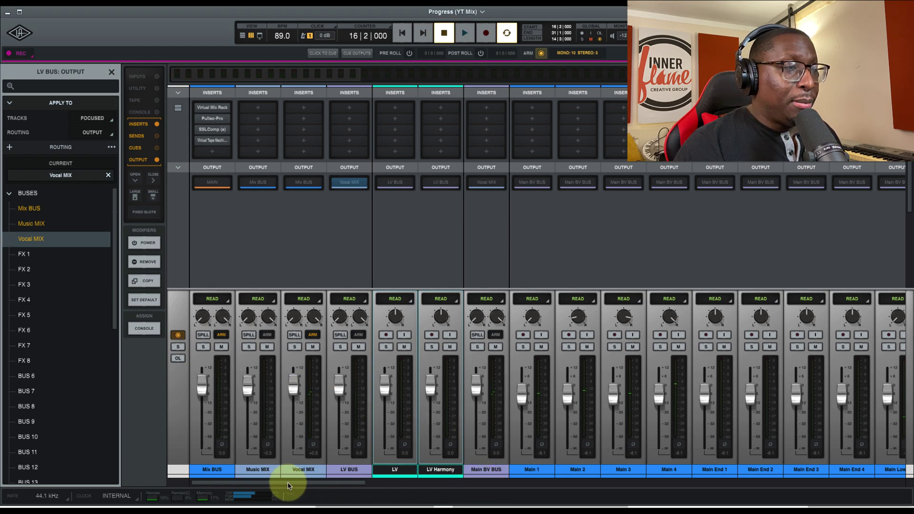
Step: Play the session again to check the Drum BUS routing with its mute, stop playback and return to Mix BUS
drag(292, 482, 326, 483)
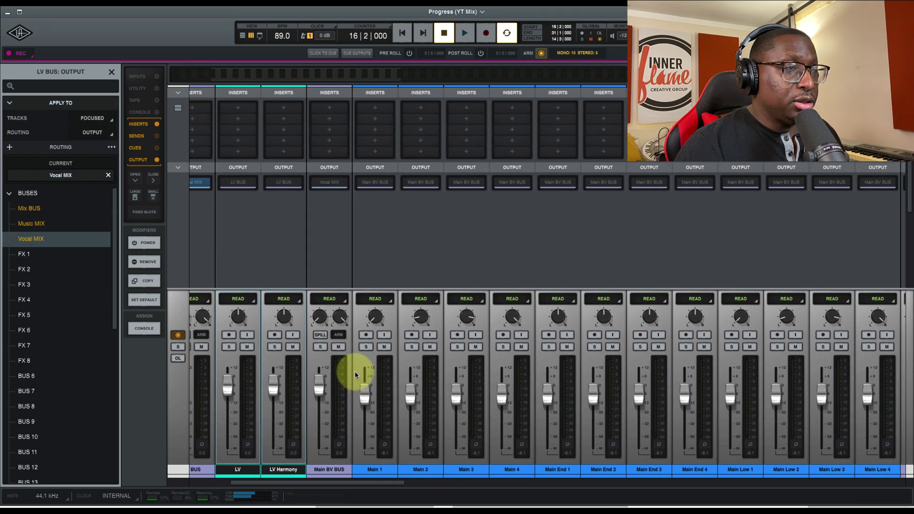
key(space)
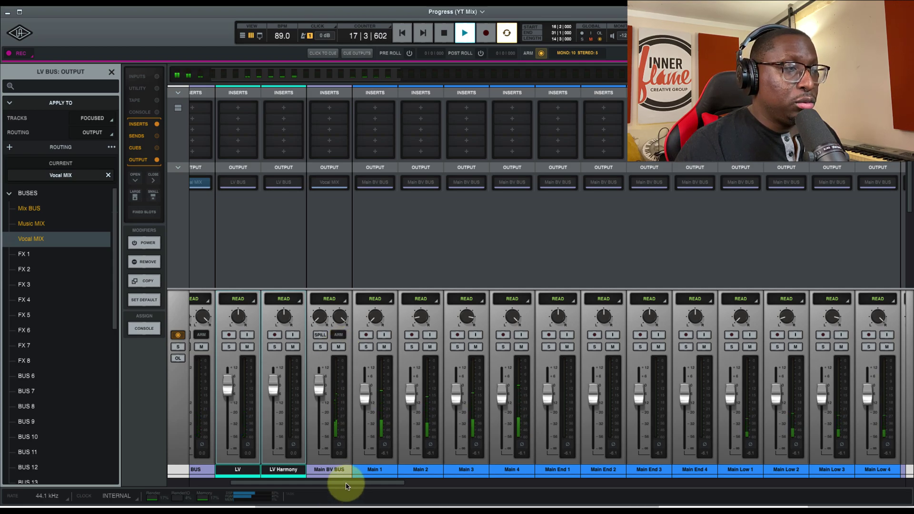
drag(351, 490, 820, 490)
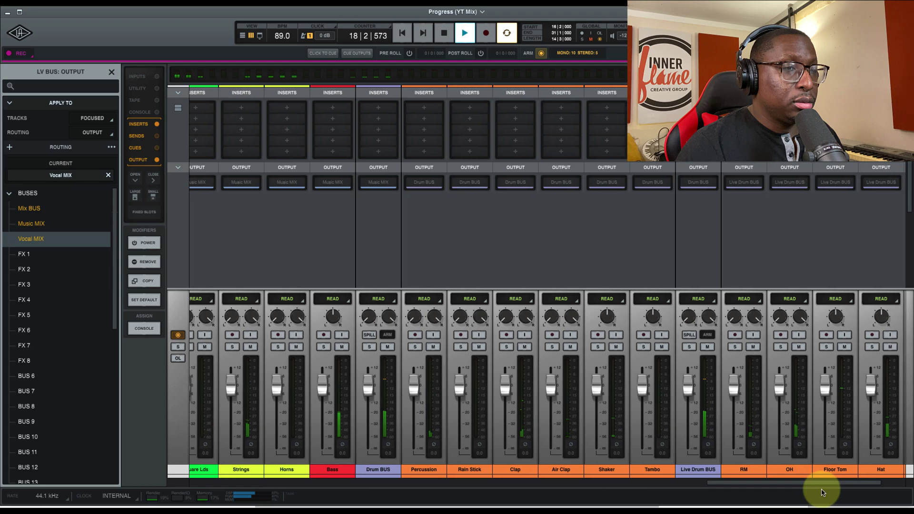
click(387, 347)
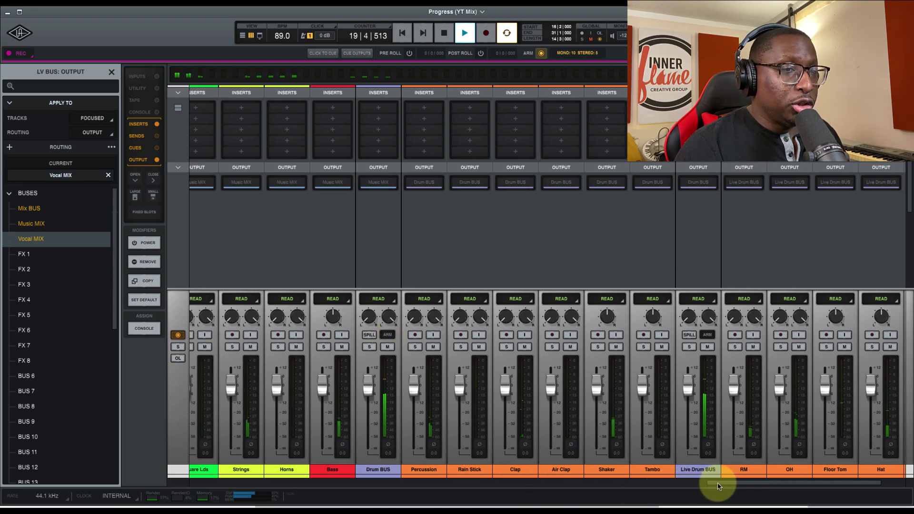
key(space)
drag(709, 483, 201, 471)
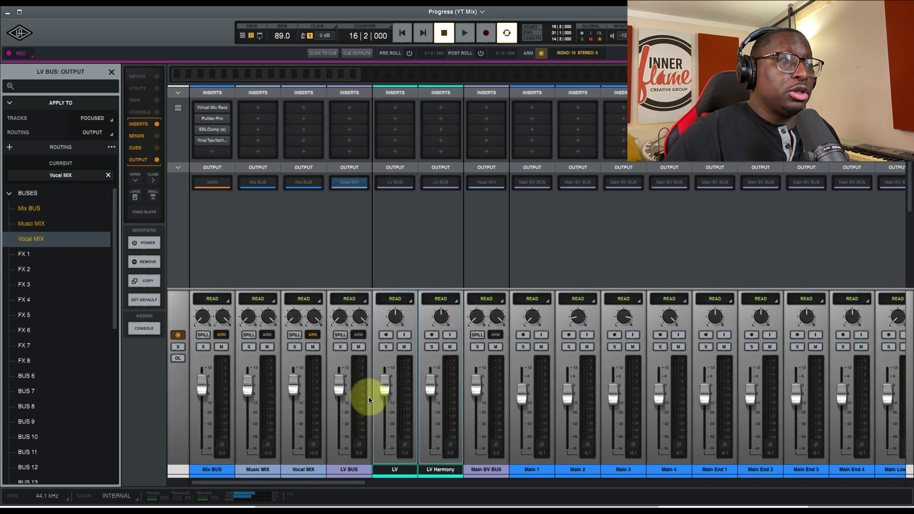